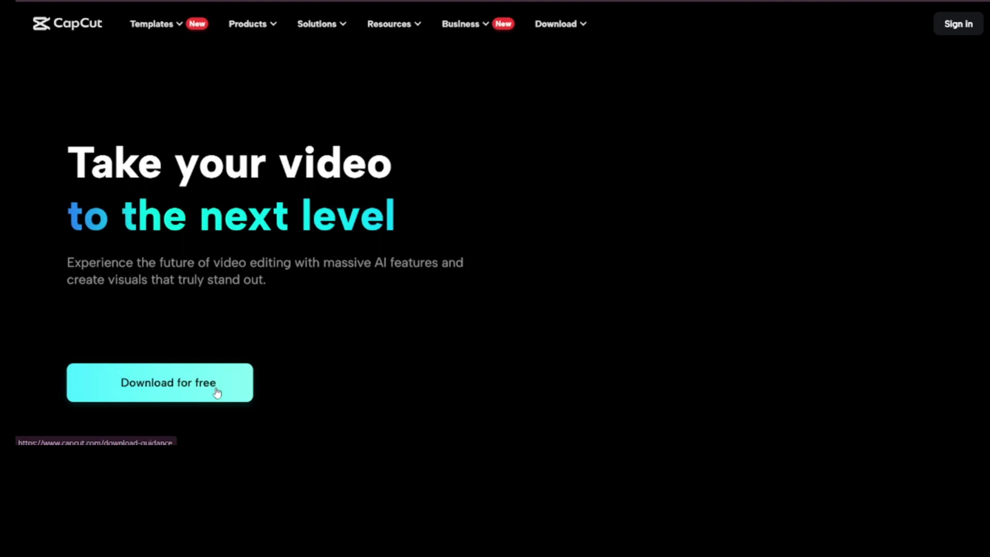
Step: Start the free download of the CapCut video editor from its website
{"action": "left_click", "coordinate": [217, 392]}
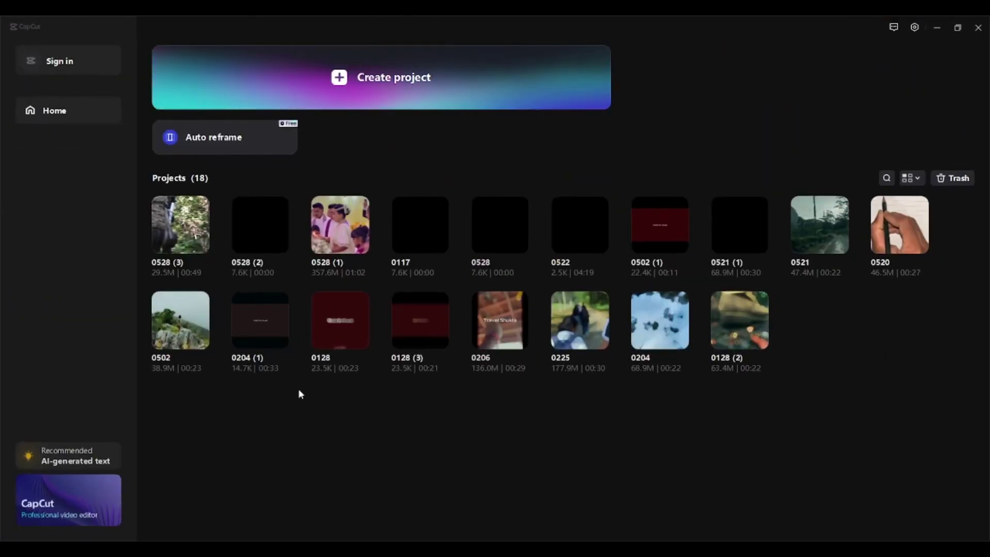
Step: View the available sign-in methods and close the sign-in window without signing in
{"action": "left_click", "coordinate": [91, 67]}
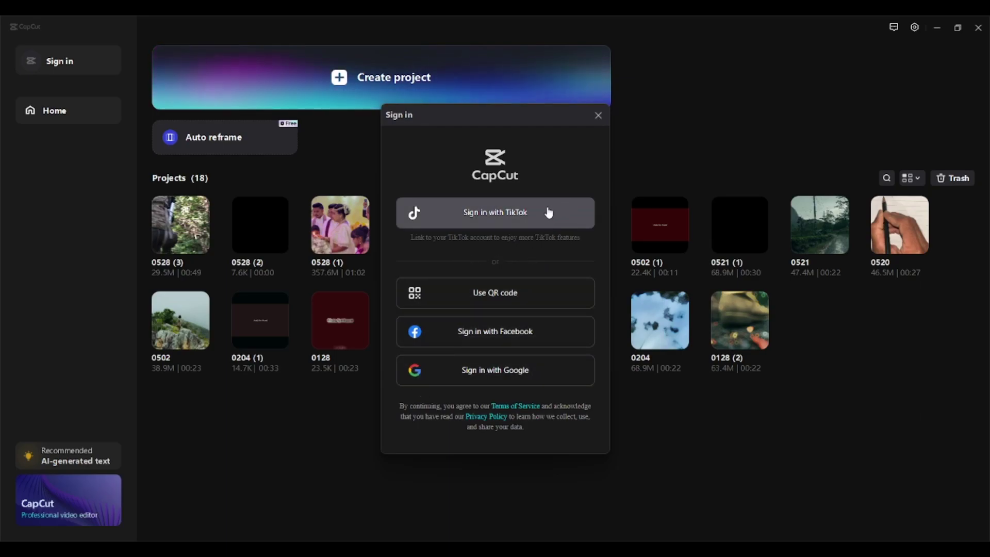
{"action": "left_click", "coordinate": [595, 124]}
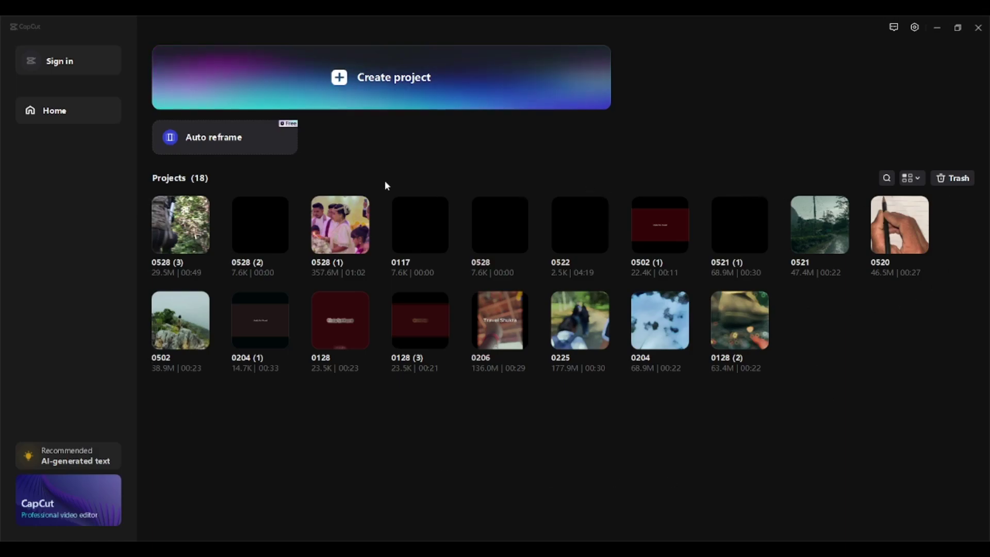
Step: Open the application settings and set the draft cache to Don't delete
{"action": "left_click", "coordinate": [915, 29]}
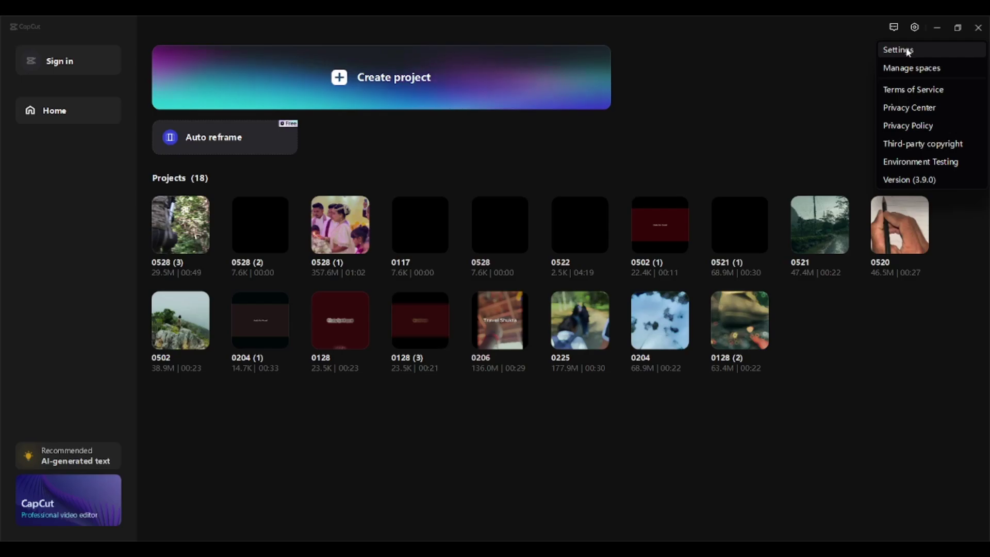
{"action": "left_click", "coordinate": [908, 50]}
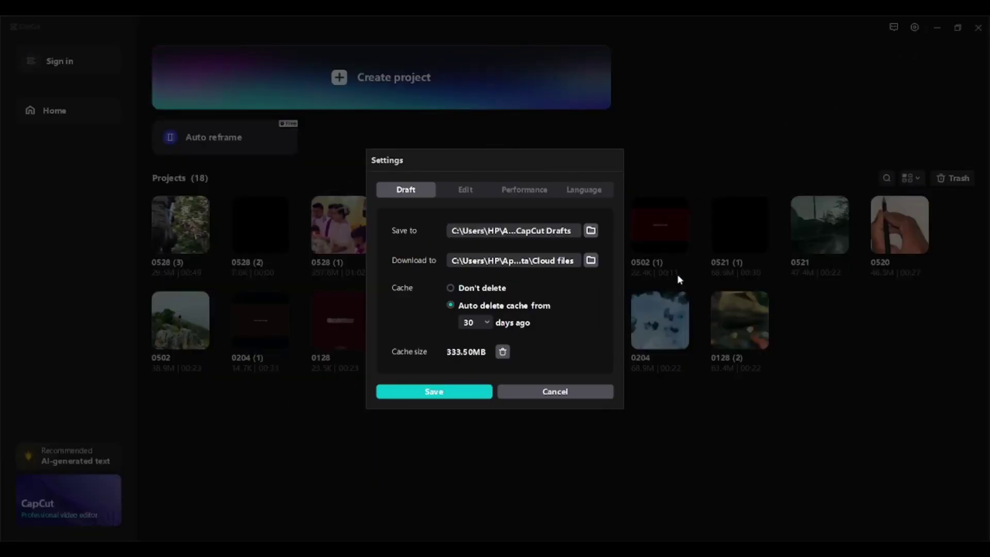
{"action": "left_click", "coordinate": [450, 287]}
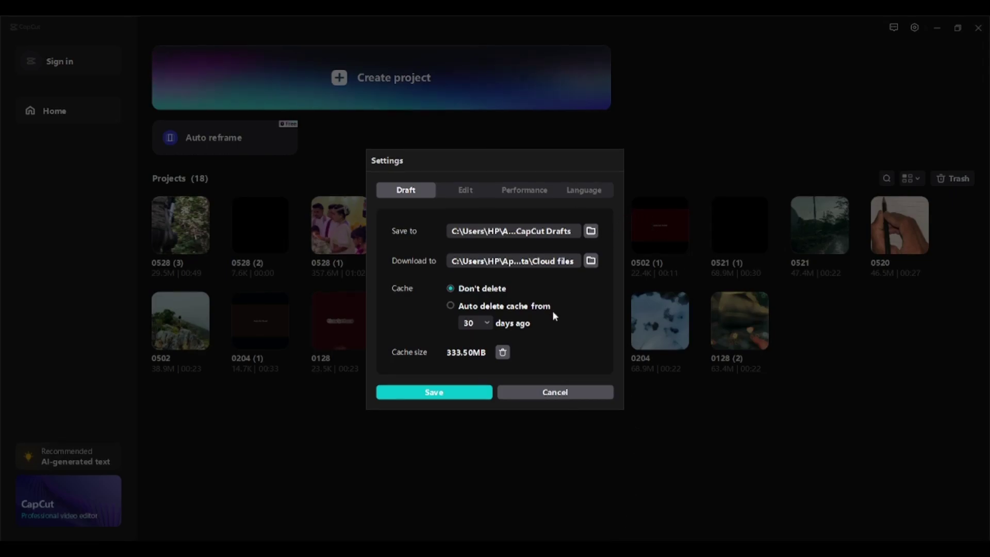
Step: Look through the Edit, Performance and Language settings, and return to the Draft settings
{"action": "left_click", "coordinate": [467, 192]}
{"action": "left_click", "coordinate": [523, 138]}
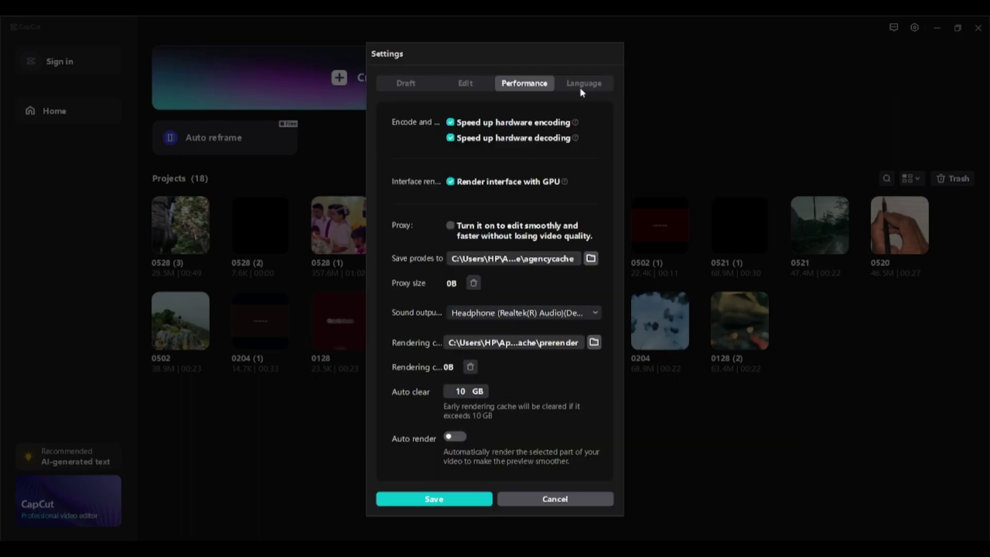
{"action": "left_click", "coordinate": [583, 84]}
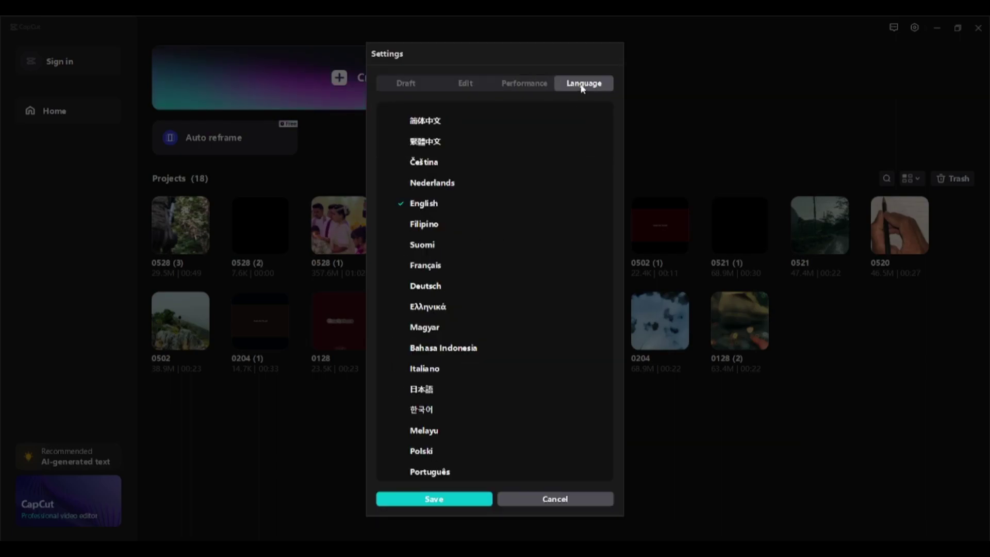
{"action": "left_click", "coordinate": [410, 85]}
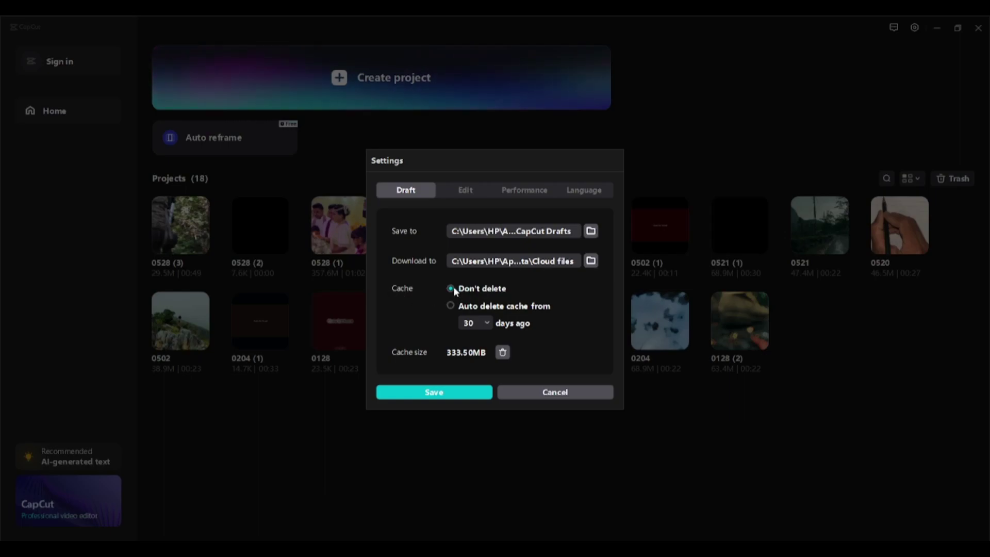
Step: Set the draft cache to auto-delete and view the available day intervals, keeping 30 days
{"action": "left_click", "coordinate": [451, 306]}
{"action": "left_click", "coordinate": [483, 324]}
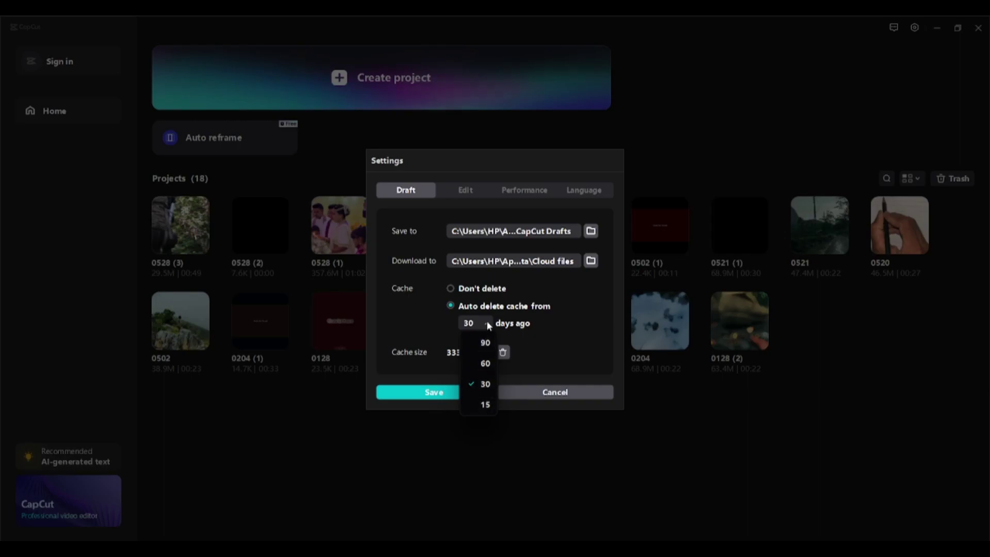
{"action": "left_click", "coordinate": [488, 324]}
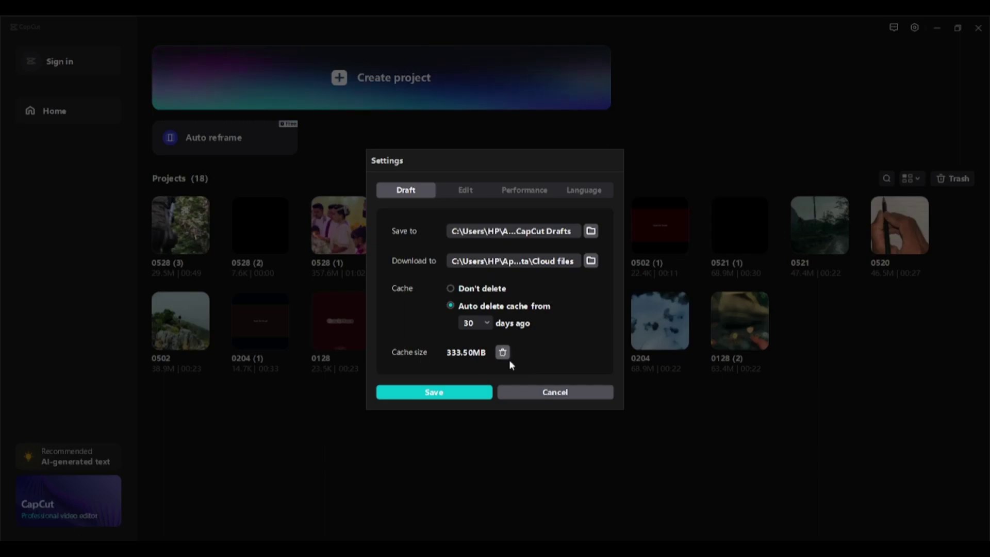
Step: Examine the Edit settings and the frame rates offered for new projects
{"action": "left_click", "coordinate": [465, 191]}
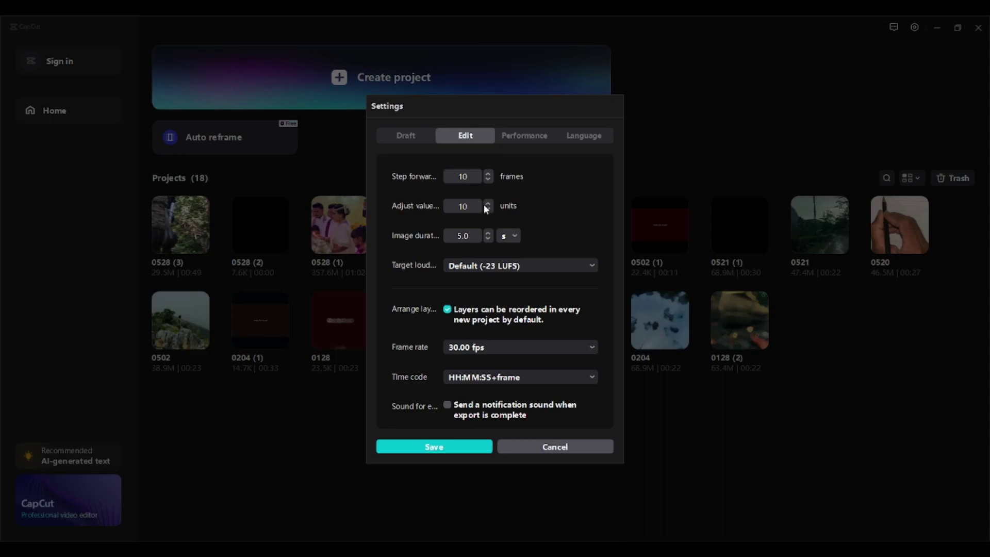
{"action": "left_click", "coordinate": [592, 348]}
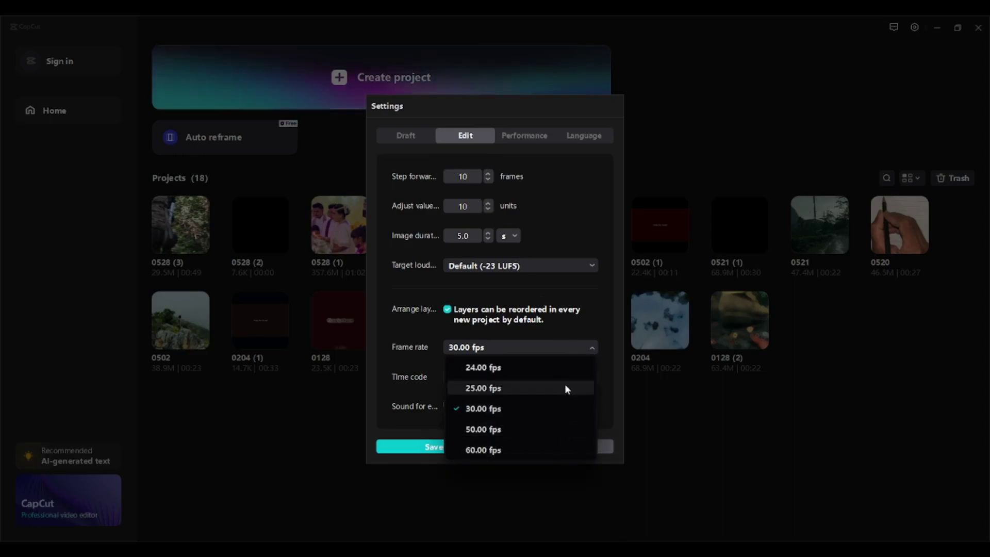
{"action": "left_click", "coordinate": [590, 348]}
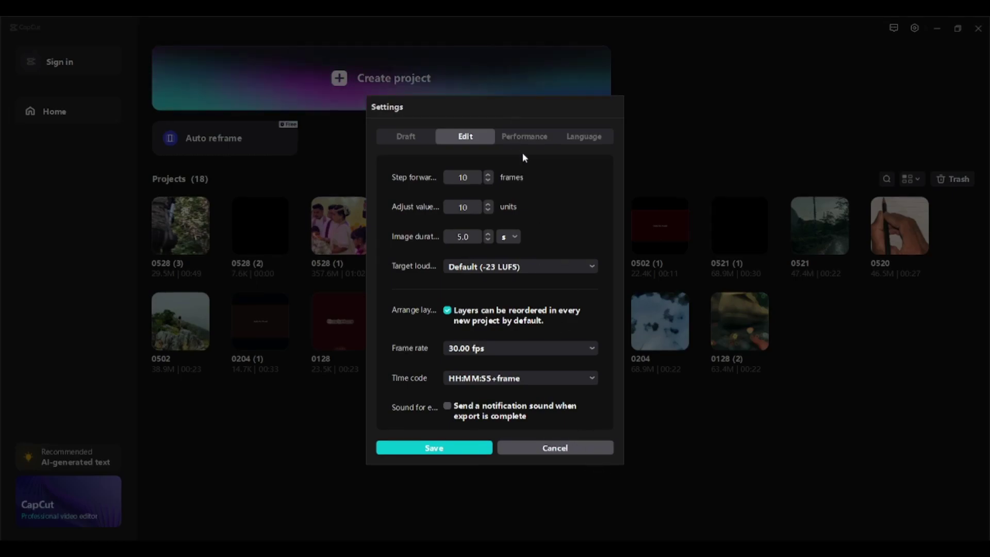
Step: Switch the proxy option in the Performance settings on and off again, and close the settings without saving
{"action": "left_click", "coordinate": [528, 138]}
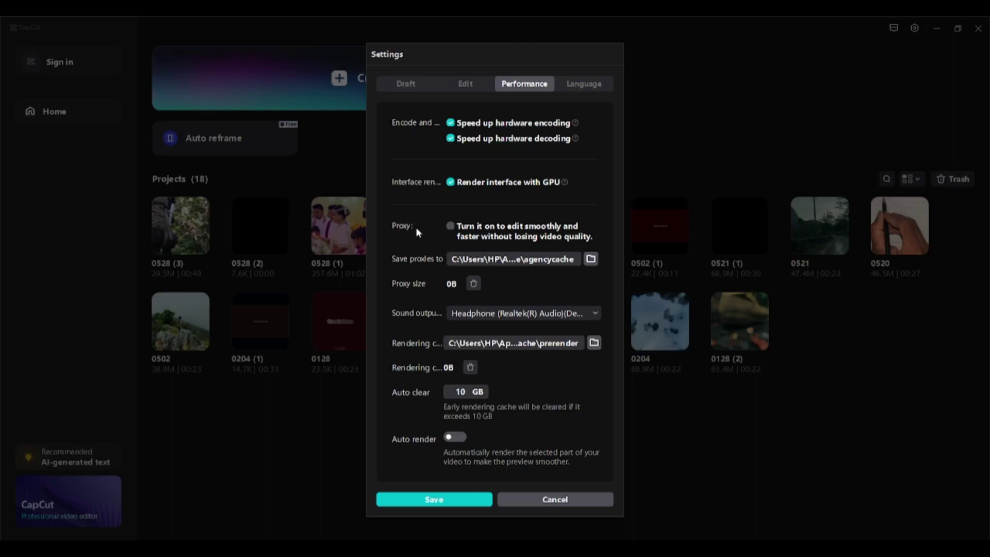
{"action": "left_click", "coordinate": [451, 226]}
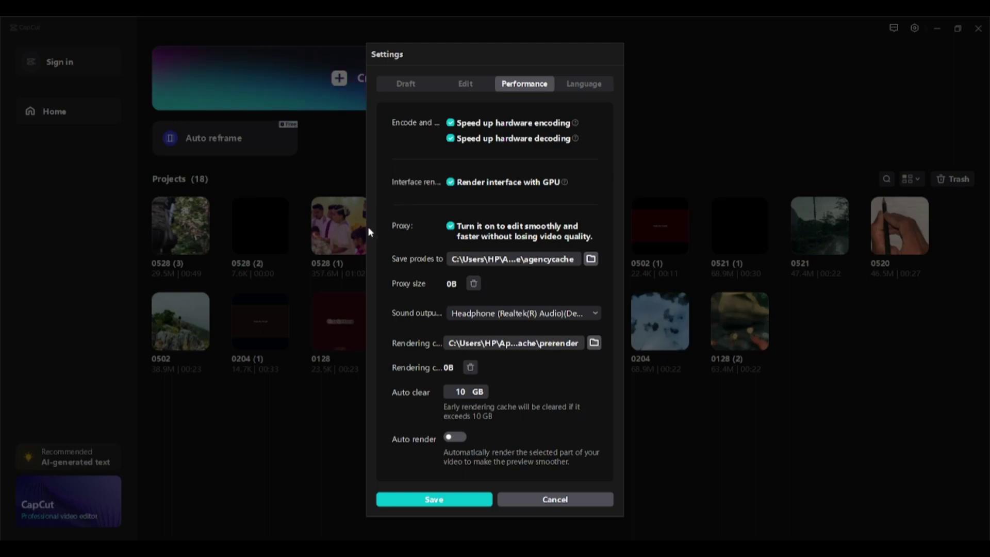
{"action": "left_click", "coordinate": [452, 227]}
{"action": "left_click", "coordinate": [536, 498]}
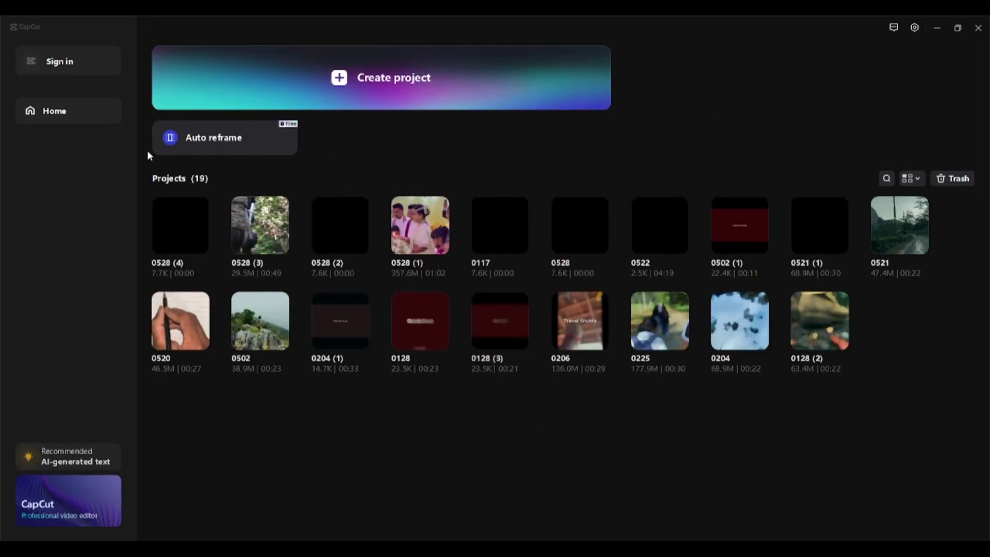
Step: View the Auto reframe window with its aspect ratio options and close it
{"action": "left_click", "coordinate": [209, 139]}
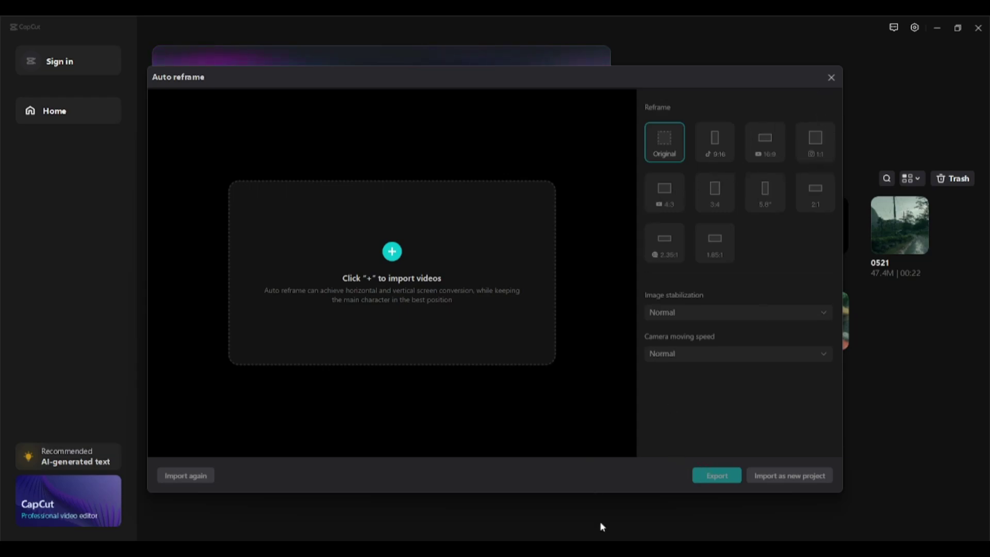
{"action": "key", "text": "Escape"}
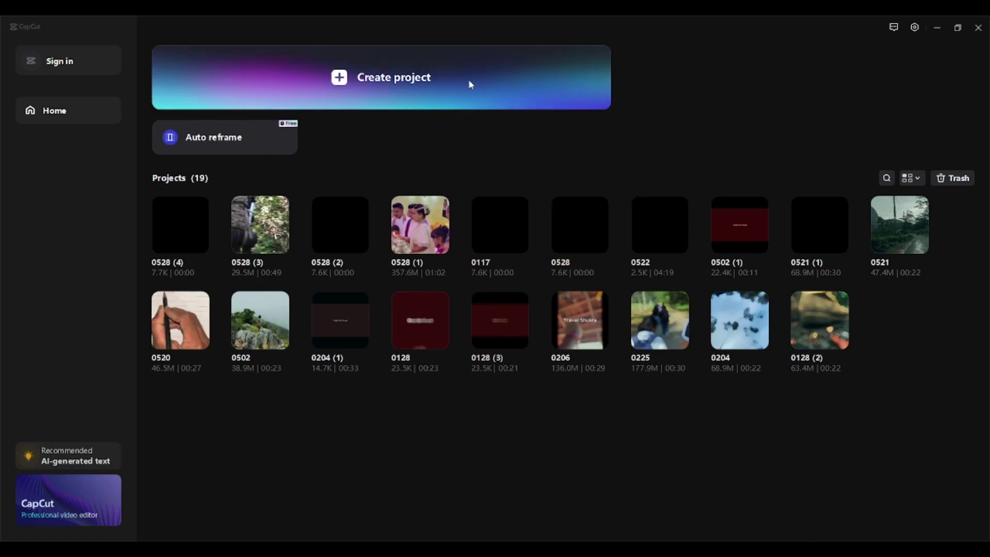
Step: Create a new empty video project
{"action": "key", "text": "super+d"}
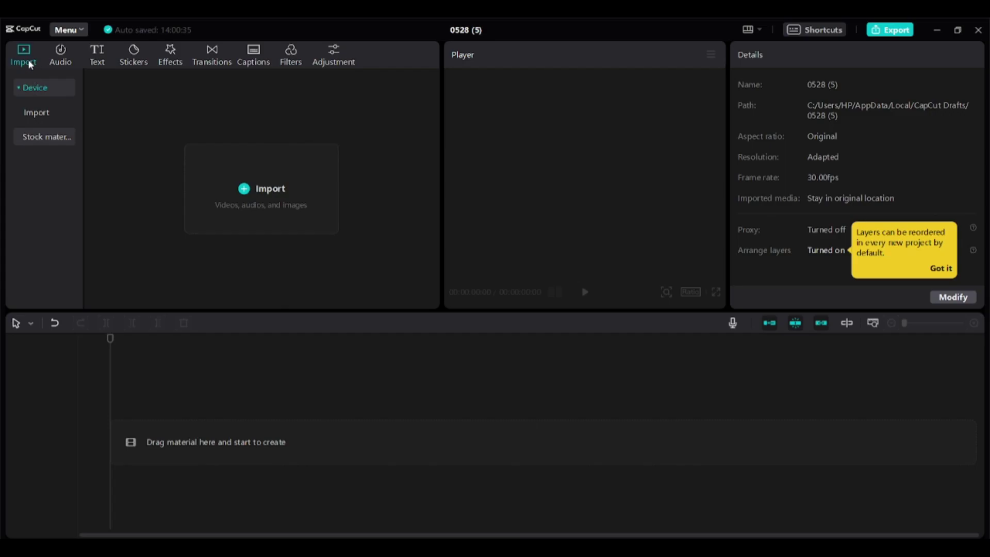
Step: Look through the Audio, Text, Stickers, Effects, Transitions, Captions, Filters and Adjustment libraries of the editor
{"action": "left_click", "coordinate": [60, 58]}
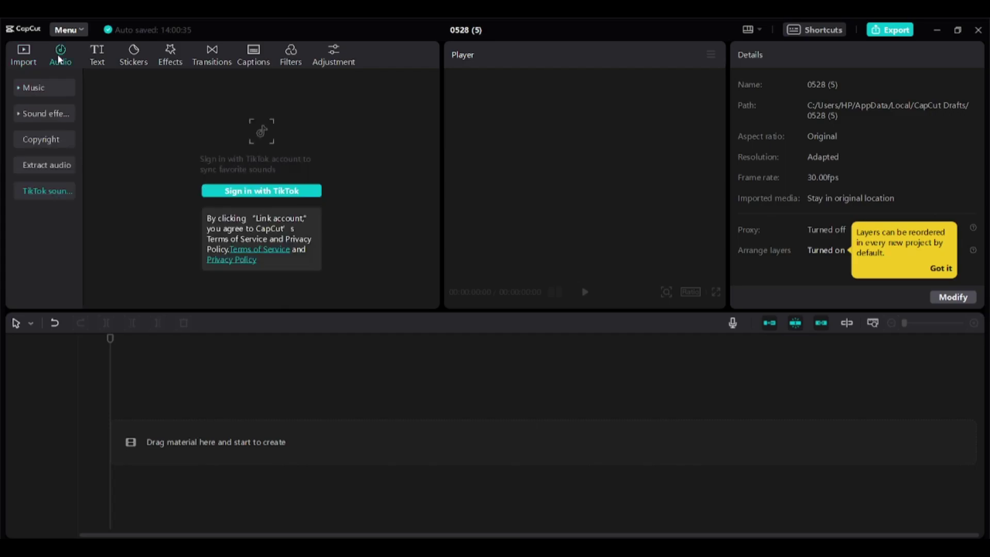
{"action": "left_click", "coordinate": [108, 58]}
{"action": "left_click", "coordinate": [140, 58]}
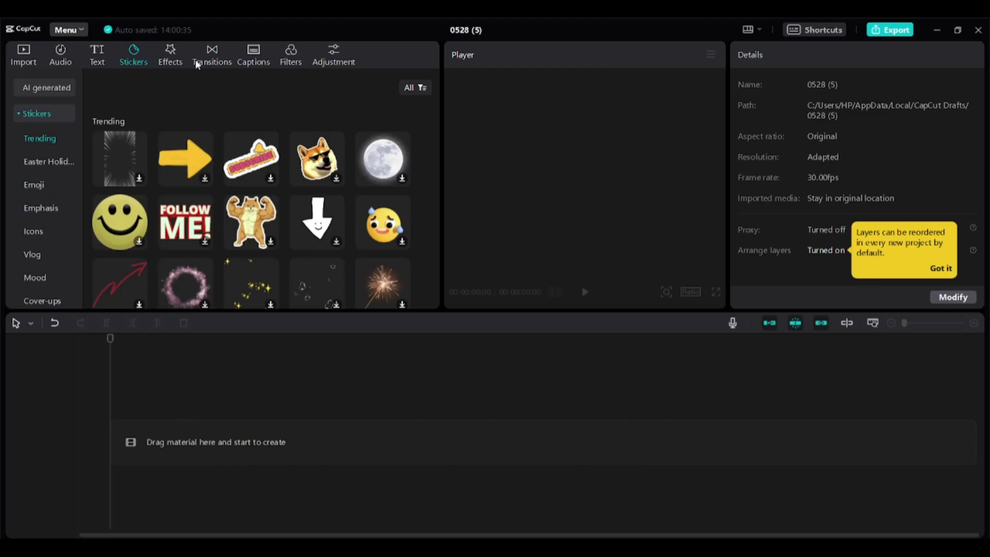
{"action": "left_click", "coordinate": [182, 61]}
{"action": "left_click", "coordinate": [231, 62]}
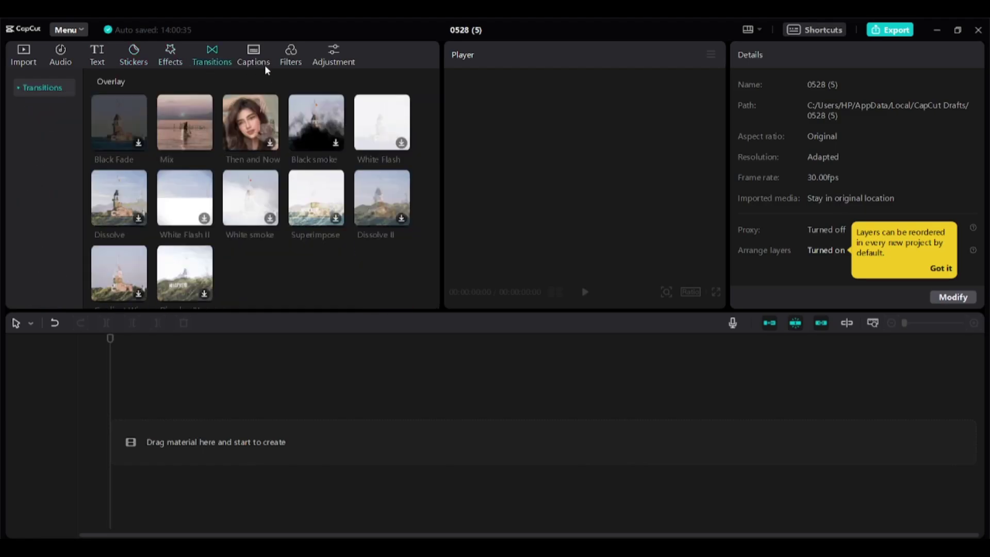
{"action": "left_click", "coordinate": [268, 70]}
{"action": "left_click", "coordinate": [287, 65]}
{"action": "left_click", "coordinate": [335, 65]}
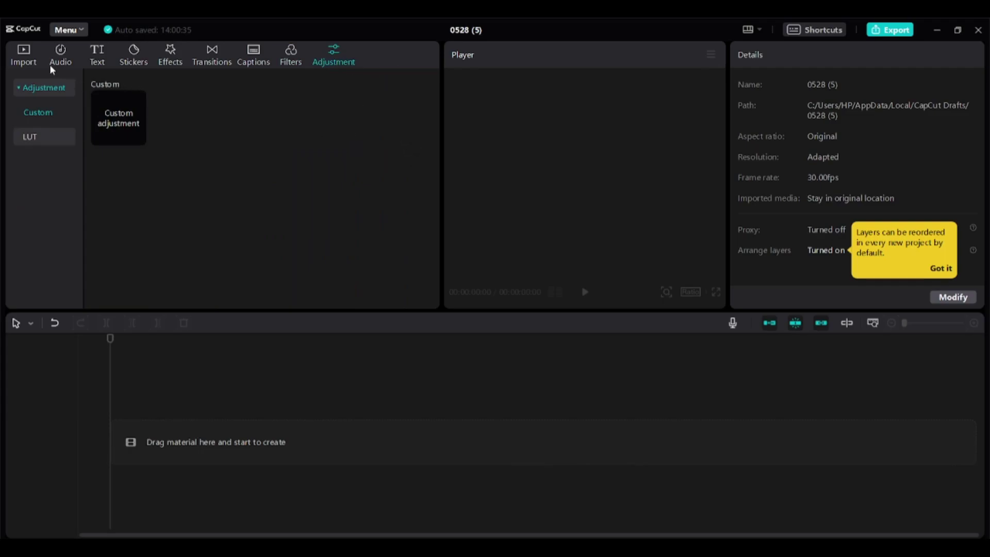
Step: Import the video 2024_05_11_08_58_IMG_3165.MOV from the Hadapan ella folder into the project's media
{"action": "left_click", "coordinate": [27, 54]}
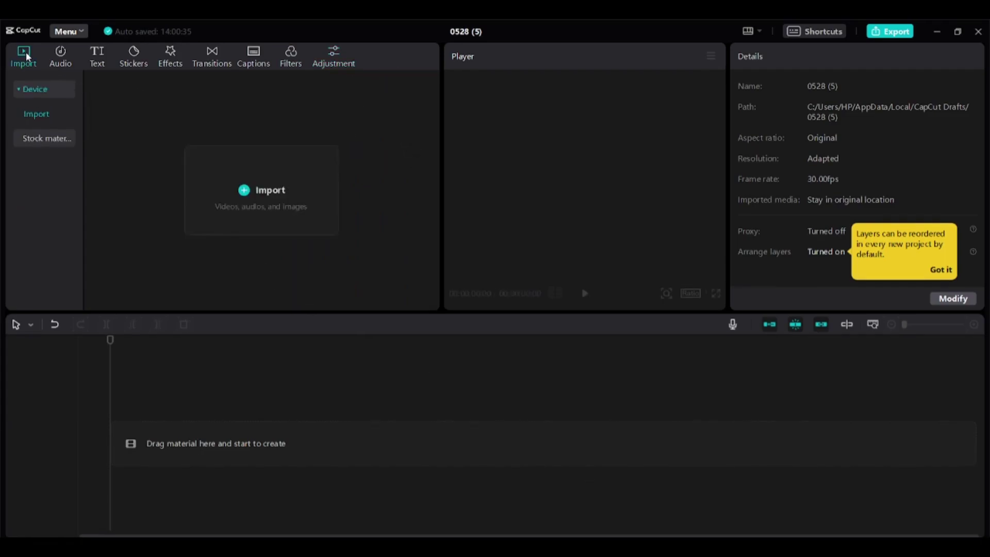
{"action": "left_click", "coordinate": [260, 204]}
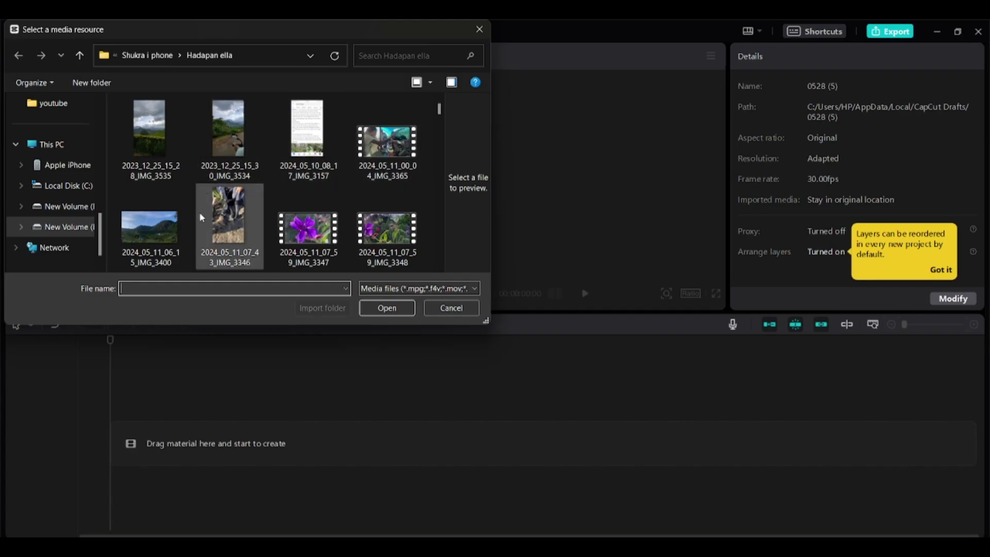
{"action": "scroll", "coordinate": [202, 217], "scroll_direction": "down", "scroll_amount": 3}
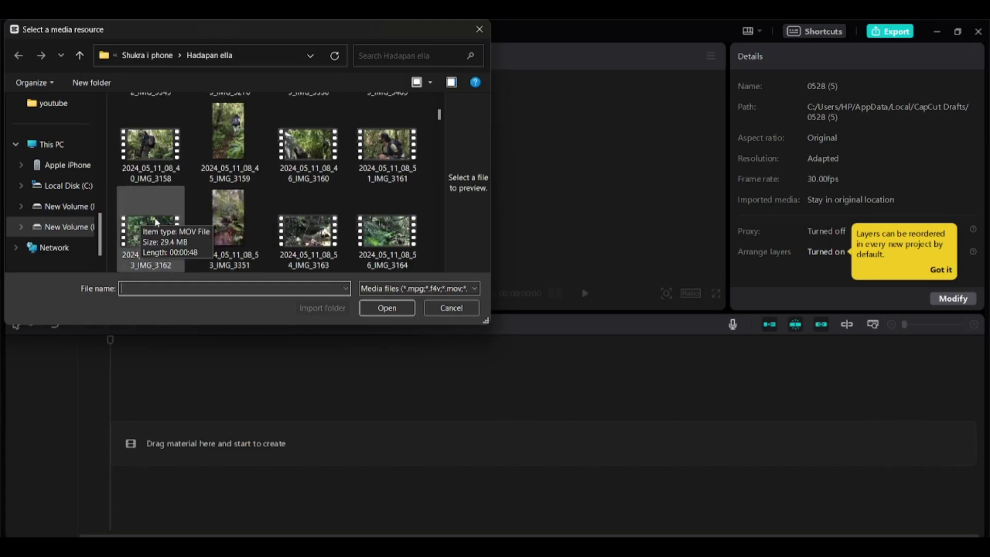
{"action": "scroll", "coordinate": [154, 217], "scroll_direction": "down", "scroll_amount": 1}
{"action": "double_click", "coordinate": [165, 229]}
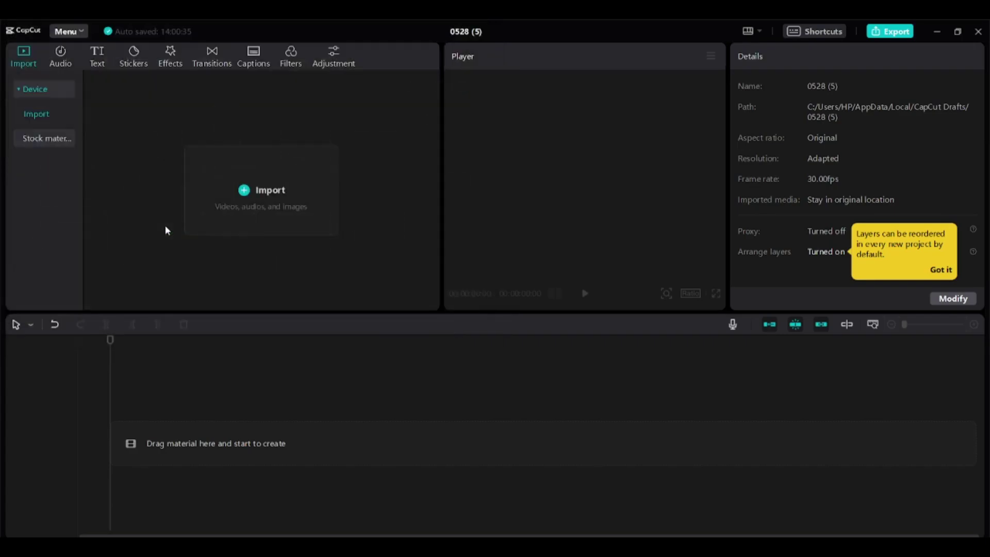
{"action": "left_click", "coordinate": [352, 129]}
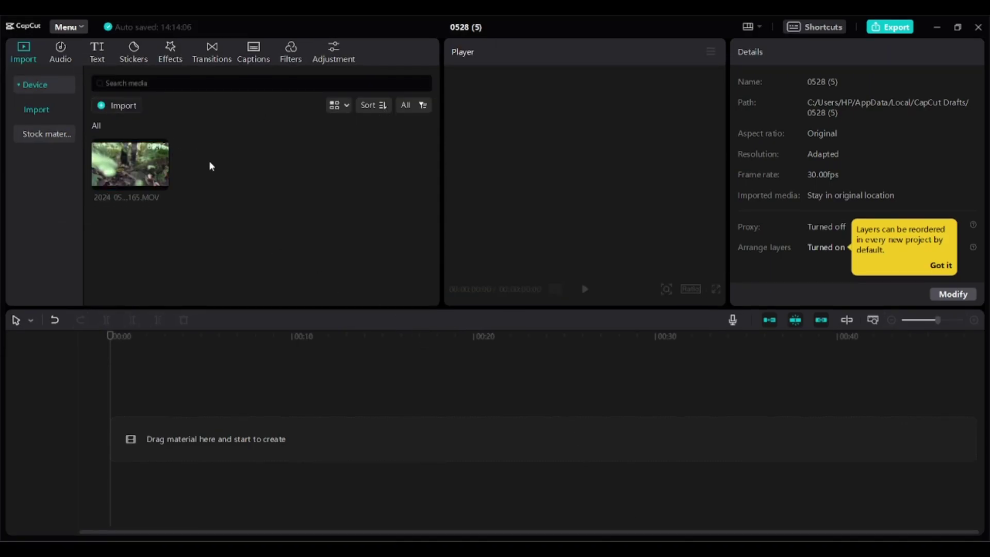
Step: Place the imported forest video at the start of the timeline's main track
{"action": "mouse_move", "coordinate": [99, 177]}
{"action": "left_click_drag", "start_coordinate": [150, 161], "coordinate": [113, 443]}
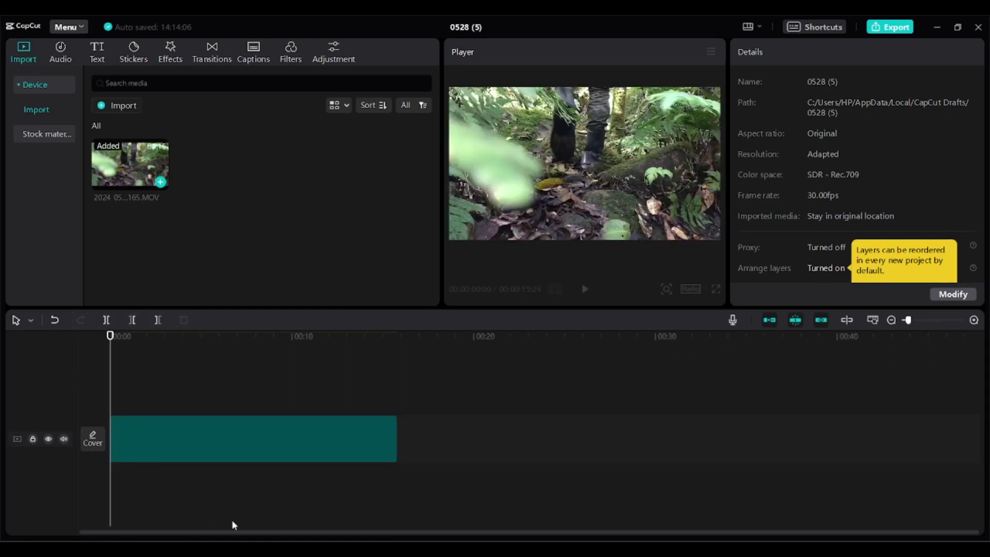
Step: Look through the audio library's Music categories and Sound effects section
{"action": "left_click", "coordinate": [54, 66]}
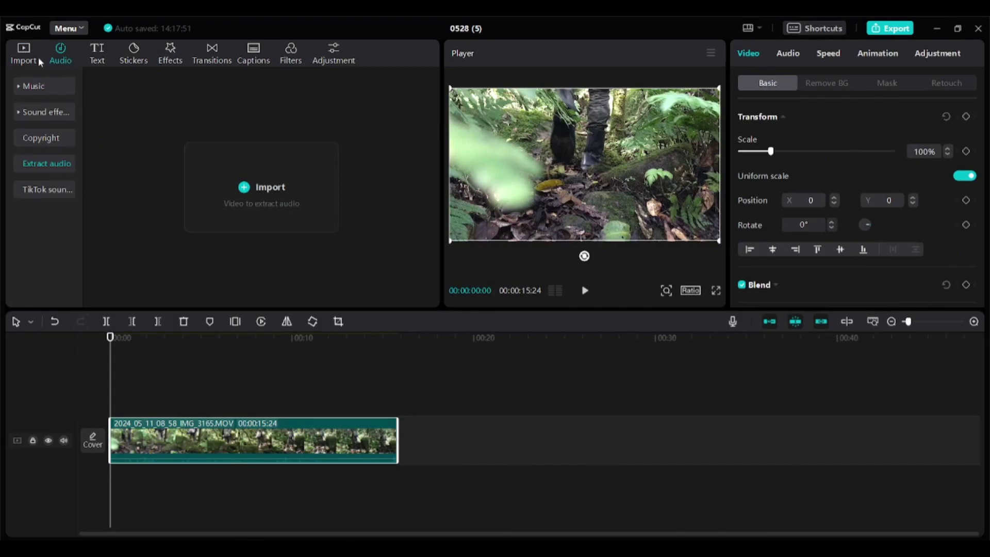
{"action": "left_click", "coordinate": [18, 84]}
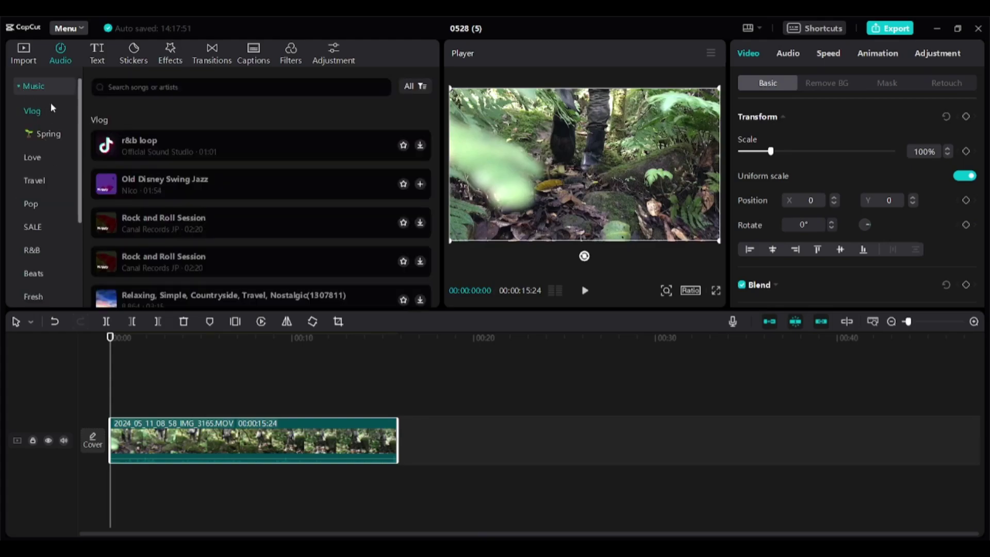
{"action": "scroll", "coordinate": [51, 126], "scroll_direction": "down", "scroll_amount": 2}
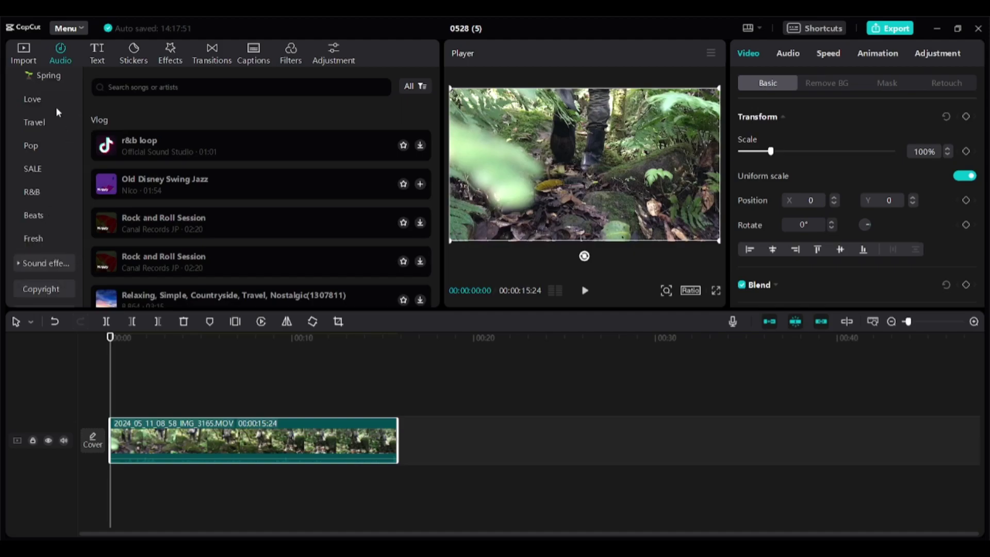
{"action": "scroll", "coordinate": [43, 129], "scroll_direction": "up", "scroll_amount": 2}
{"action": "left_click", "coordinate": [32, 82]}
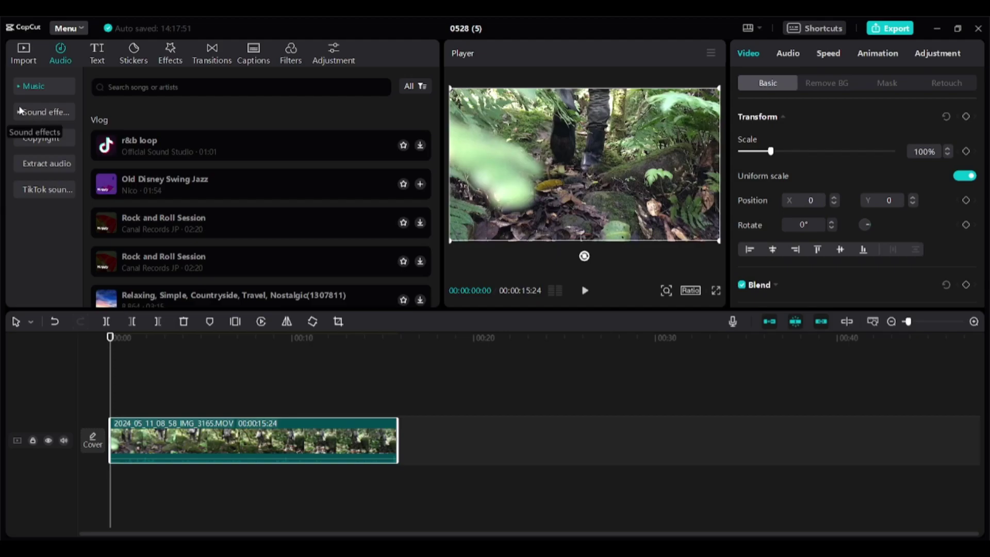
{"action": "left_click", "coordinate": [19, 109]}
{"action": "scroll", "coordinate": [40, 143], "scroll_direction": "down", "scroll_amount": 2}
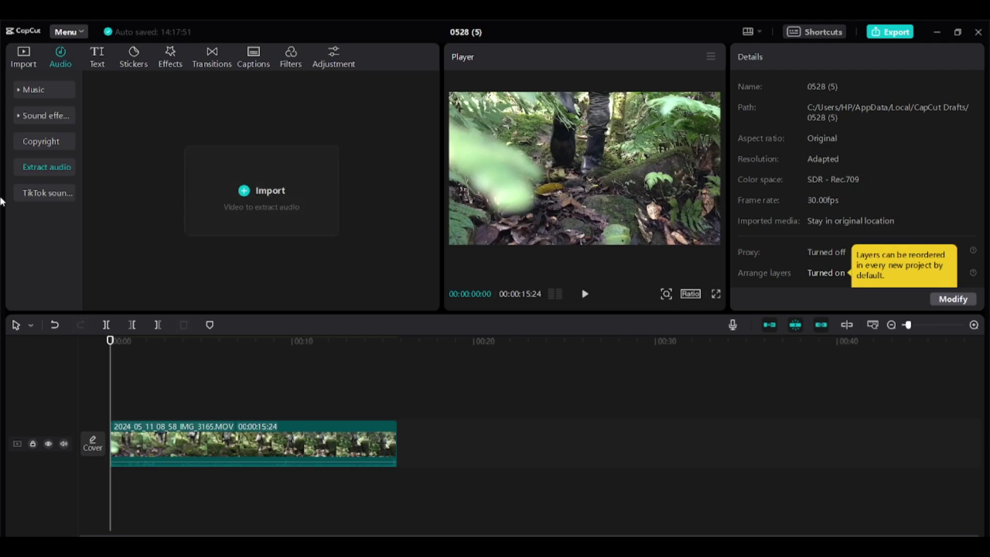
Step: Look through the TikTok sounds section and the Text library's auto captions, local captions, AI generated and Add text sections
{"action": "left_click", "coordinate": [35, 196]}
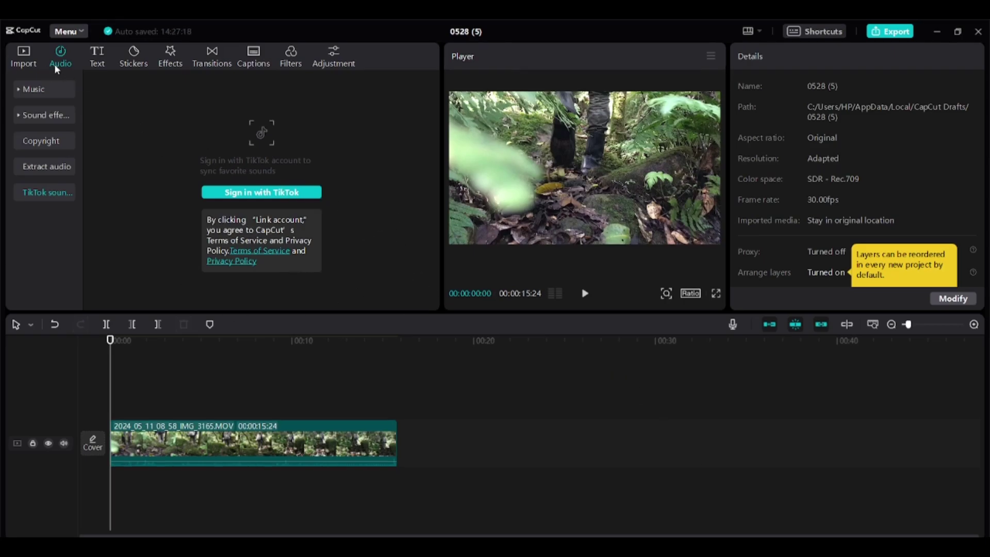
{"action": "left_click", "coordinate": [98, 64]}
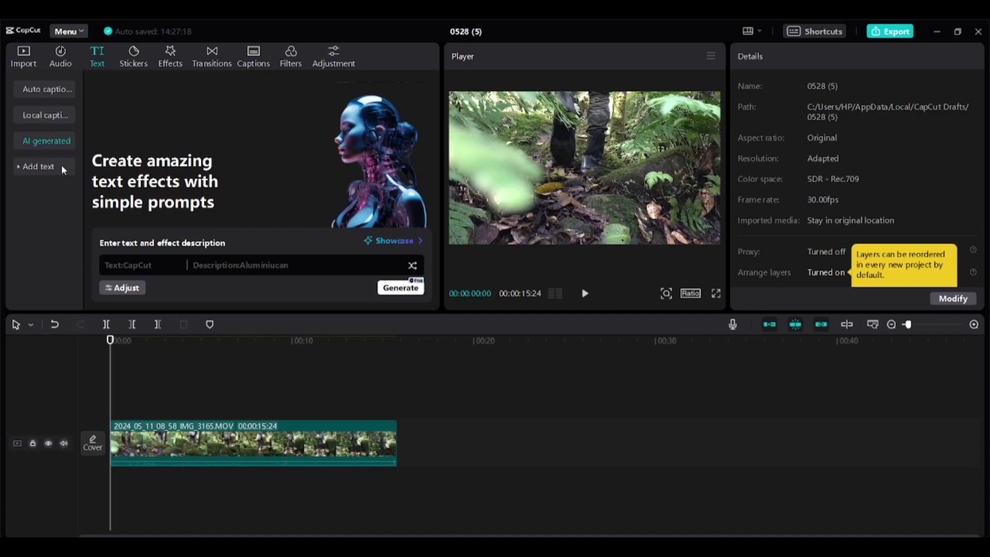
{"action": "left_click", "coordinate": [57, 88]}
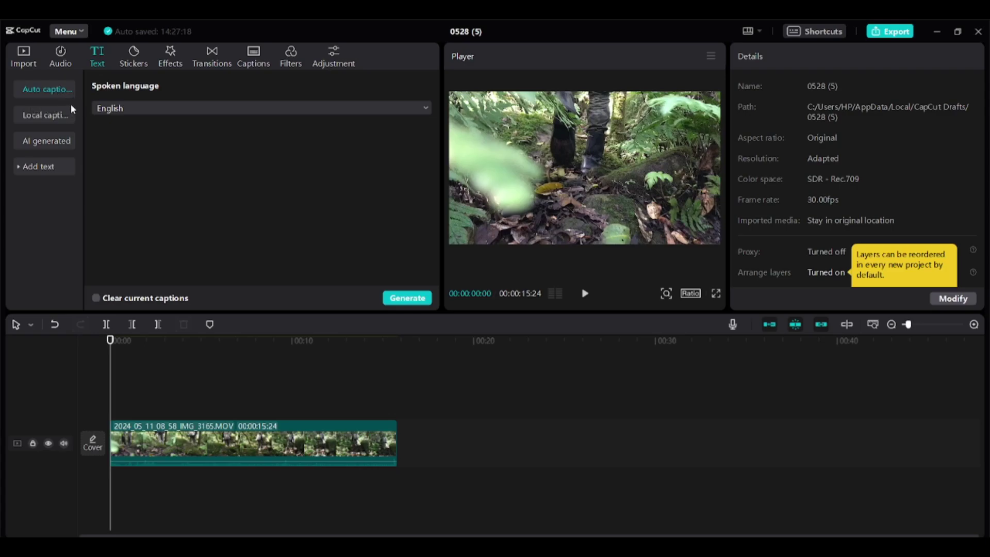
{"action": "left_click", "coordinate": [51, 110]}
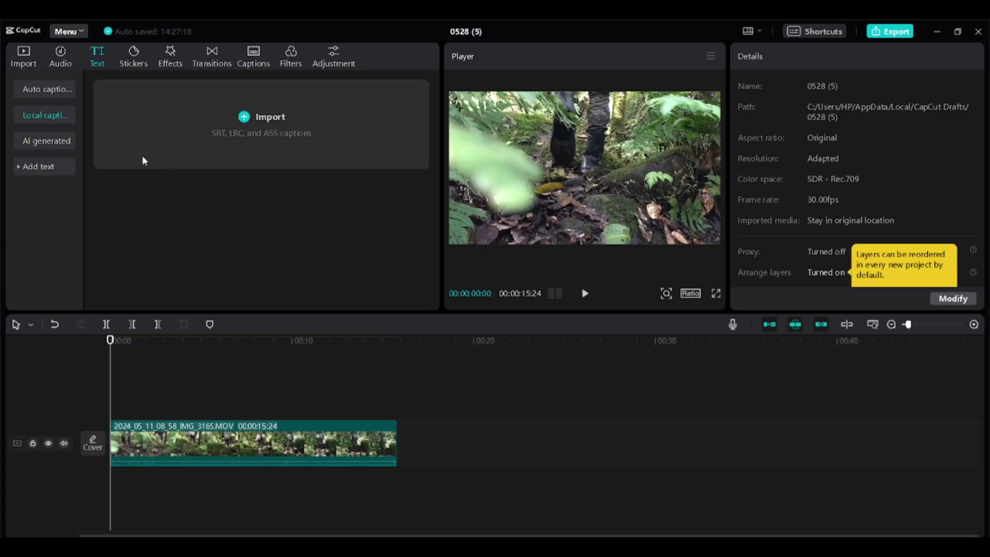
{"action": "left_click", "coordinate": [59, 143]}
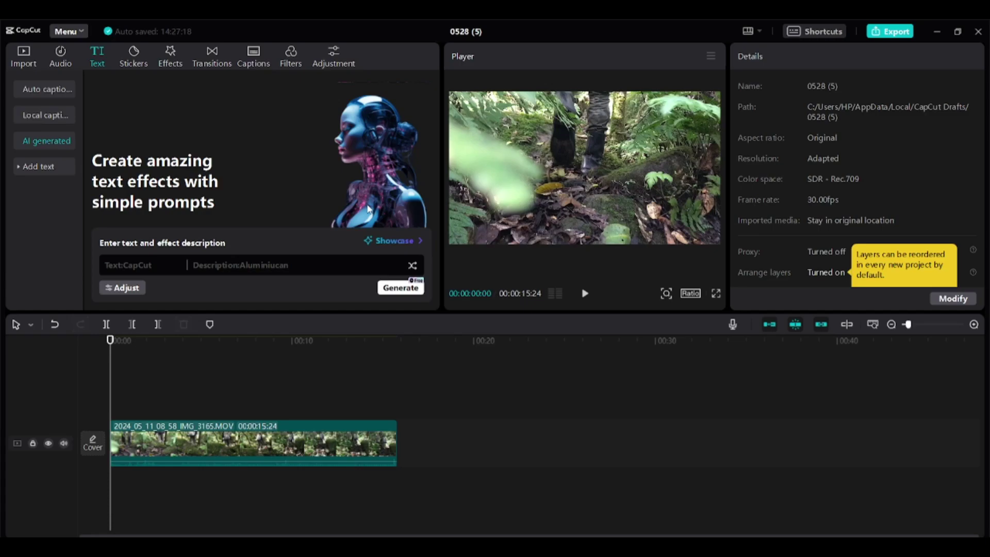
{"action": "left_click", "coordinate": [60, 173]}
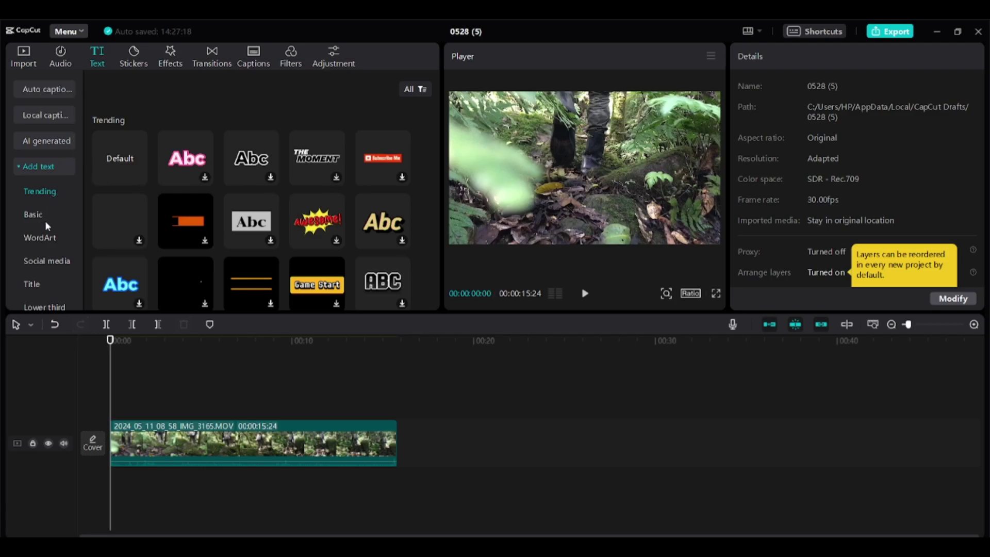
{"action": "scroll", "coordinate": [45, 224], "scroll_direction": "down", "scroll_amount": 4}
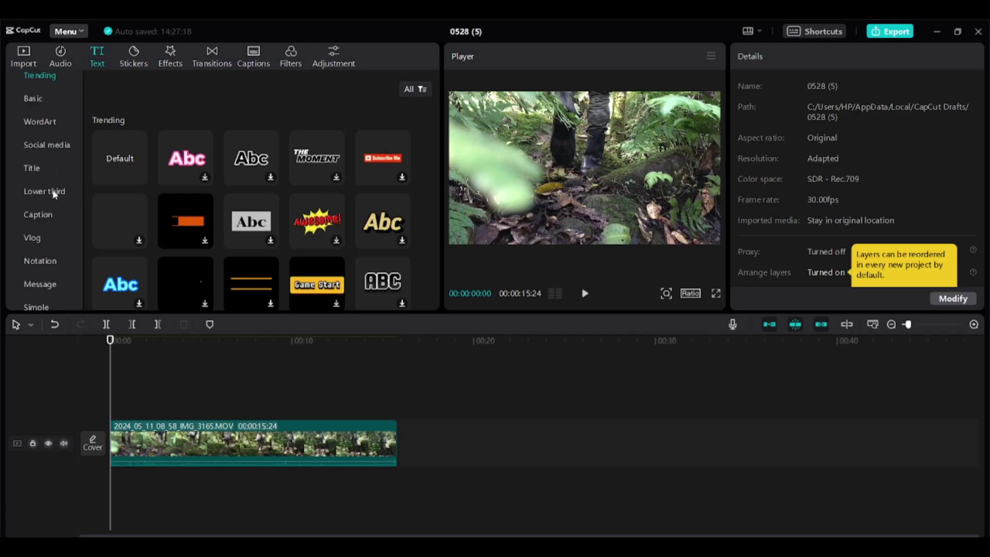
{"action": "scroll", "coordinate": [50, 199], "scroll_direction": "up", "scroll_amount": 4}
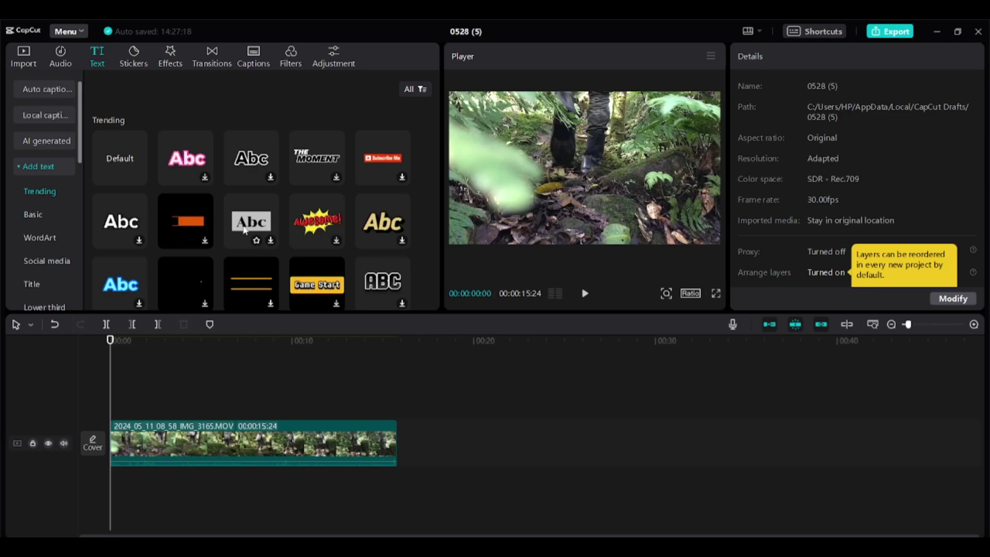
{"action": "scroll", "coordinate": [298, 236], "scroll_direction": "down", "scroll_amount": 1}
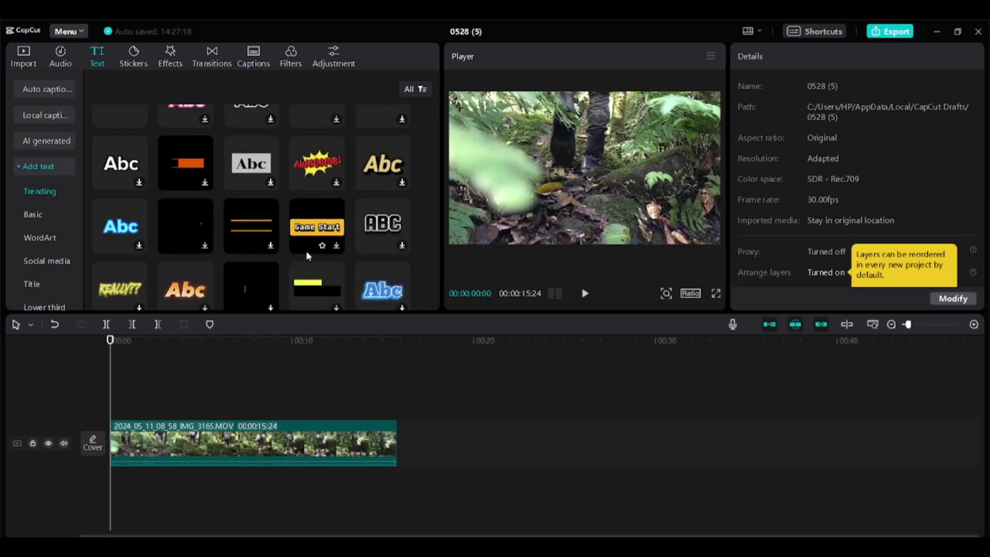
{"action": "scroll", "coordinate": [305, 257], "scroll_direction": "up", "scroll_amount": 1}
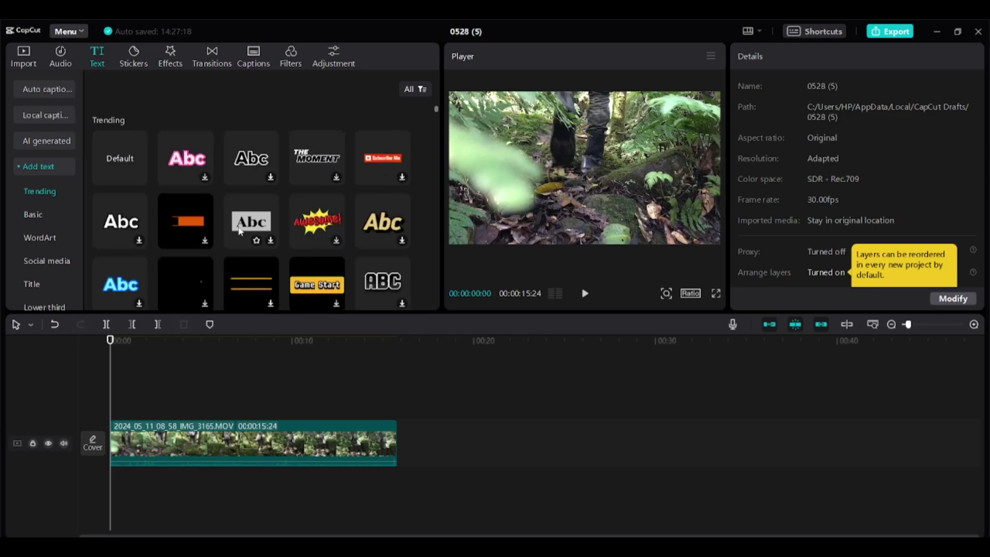
Step: Preview the Default text and place it at the start of the timeline, above the forest video
{"action": "left_click", "coordinate": [127, 161]}
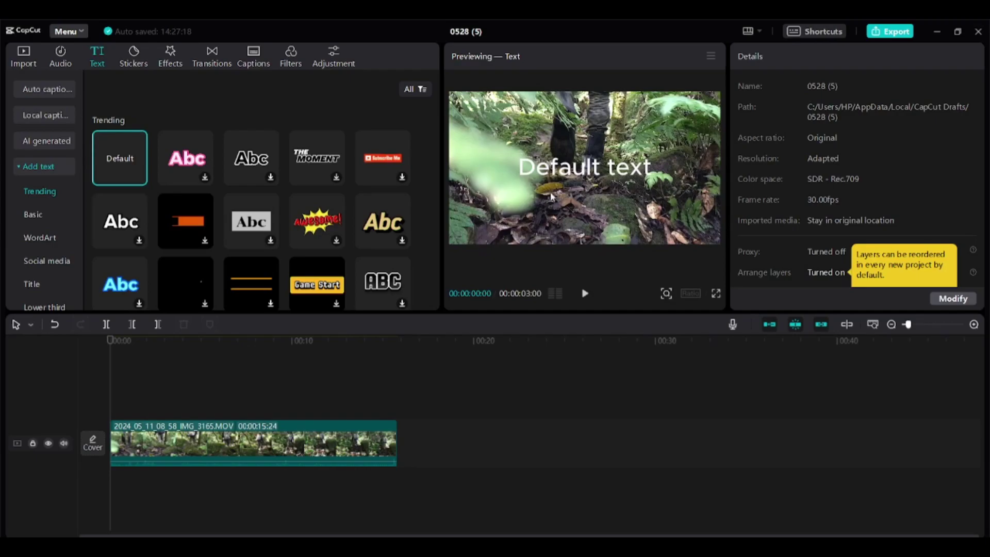
{"action": "mouse_move", "coordinate": [129, 152]}
{"action": "left_click_drag", "start_coordinate": [117, 141], "coordinate": [111, 409]}
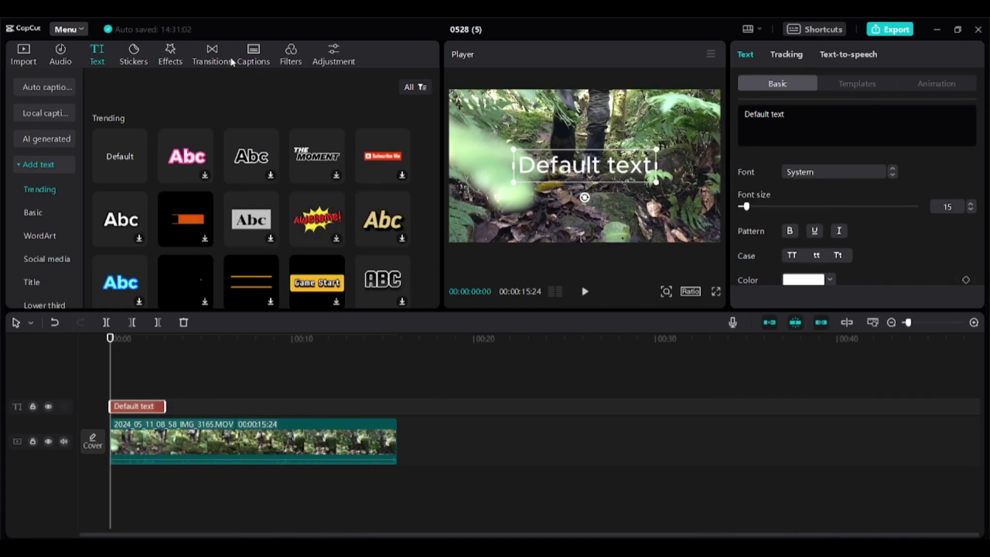
Step: Look through the Stickers library's Trending, Easter Holiday and Emoji categories and its AI generated section
{"action": "left_click", "coordinate": [144, 51]}
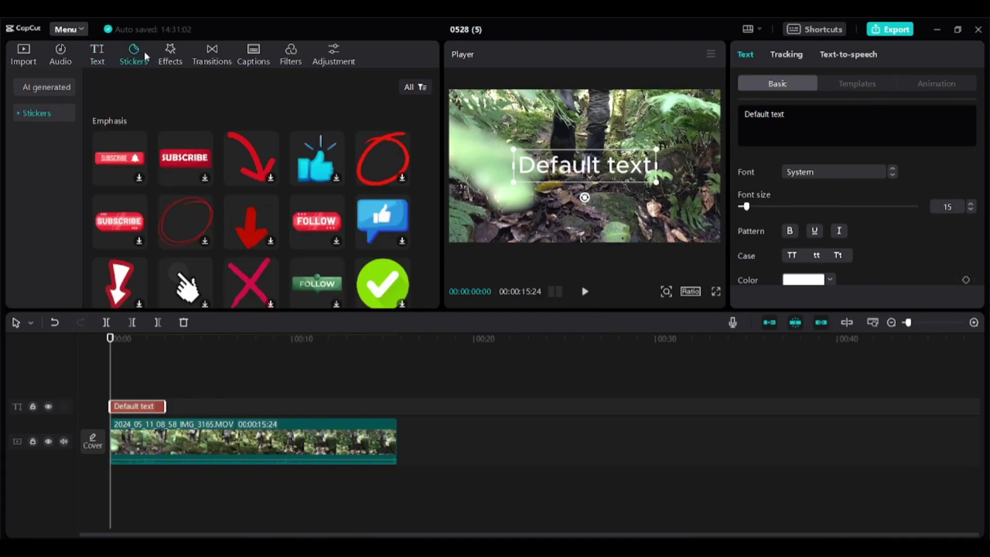
{"action": "mouse_move", "coordinate": [196, 179]}
{"action": "left_click", "coordinate": [28, 114]}
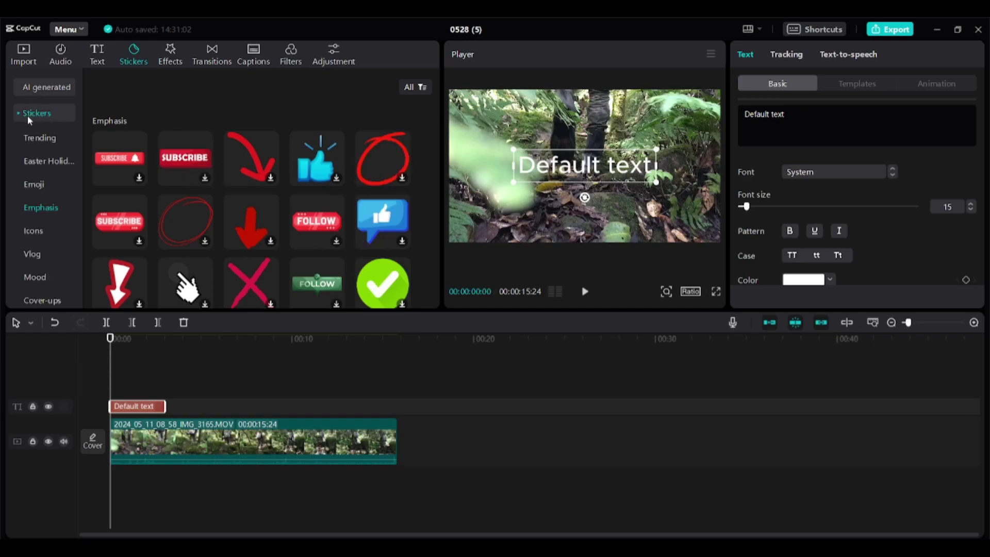
{"action": "left_click", "coordinate": [56, 140]}
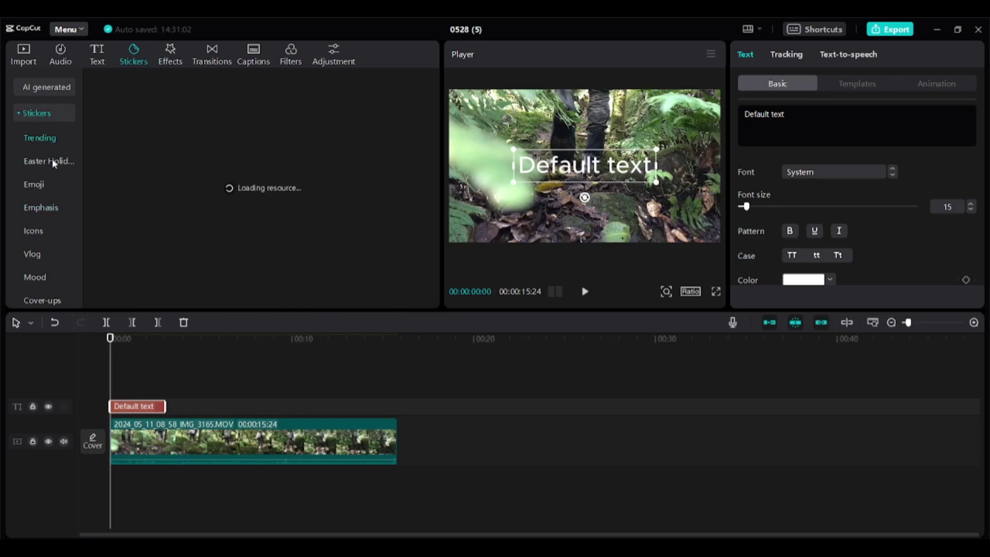
{"action": "left_click", "coordinate": [51, 159]}
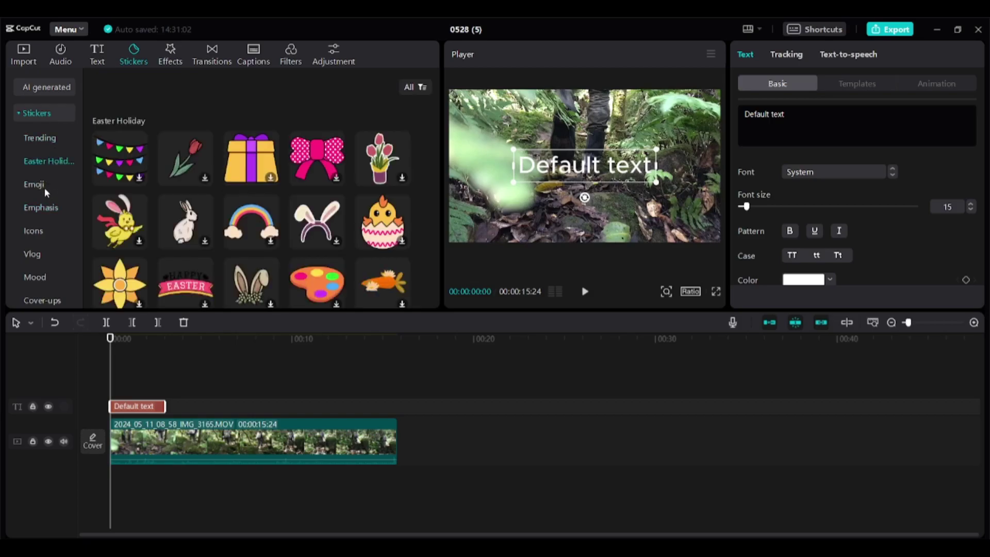
{"action": "left_click", "coordinate": [44, 187]}
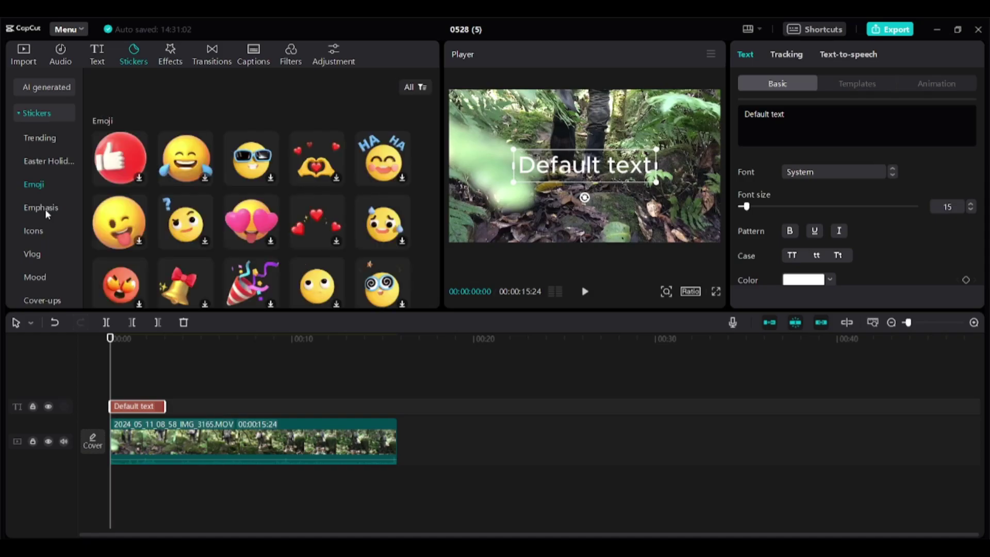
{"action": "left_click", "coordinate": [54, 90]}
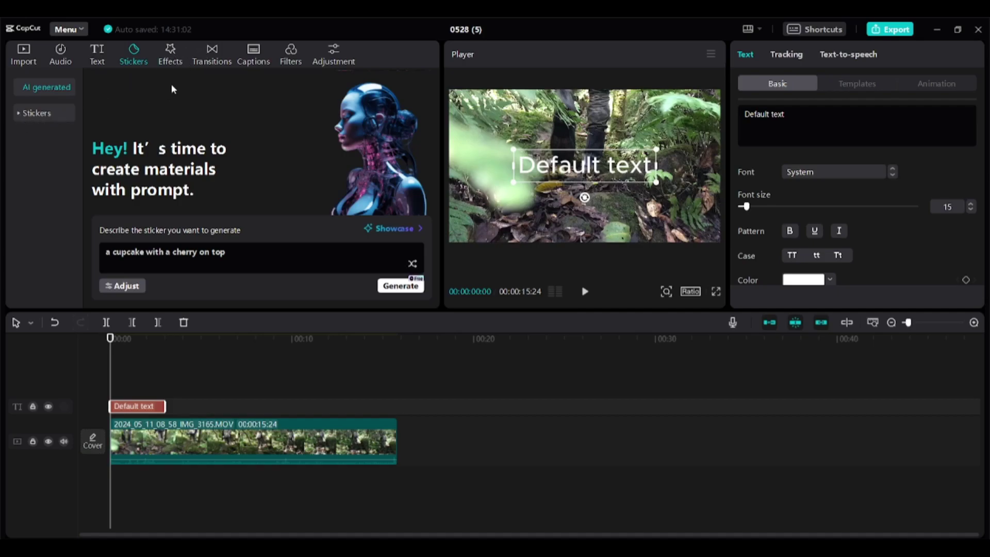
Step: Look through the video effects categories, including Opening & closing, and the Overlay transitions
{"action": "left_click", "coordinate": [171, 54]}
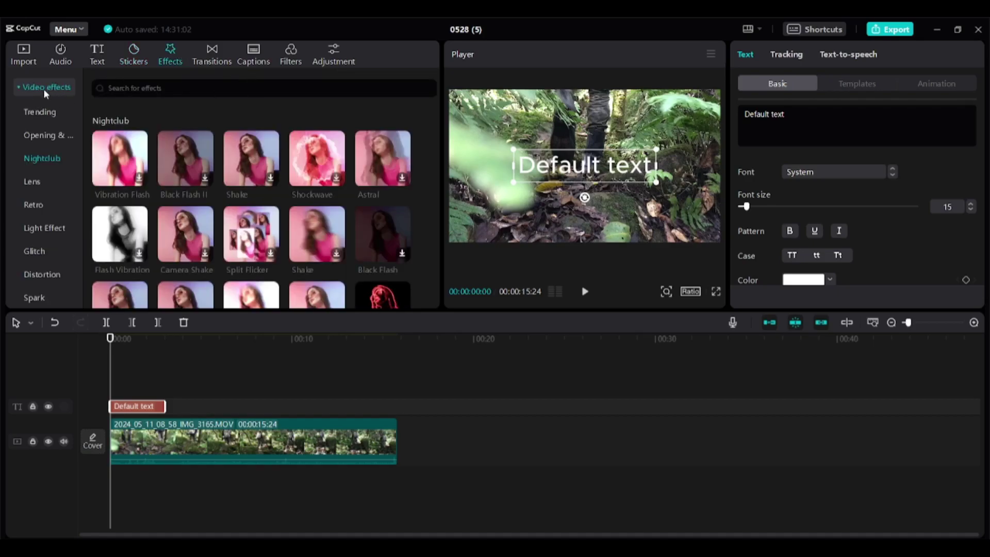
{"action": "scroll", "coordinate": [42, 134], "scroll_direction": "down", "scroll_amount": 5}
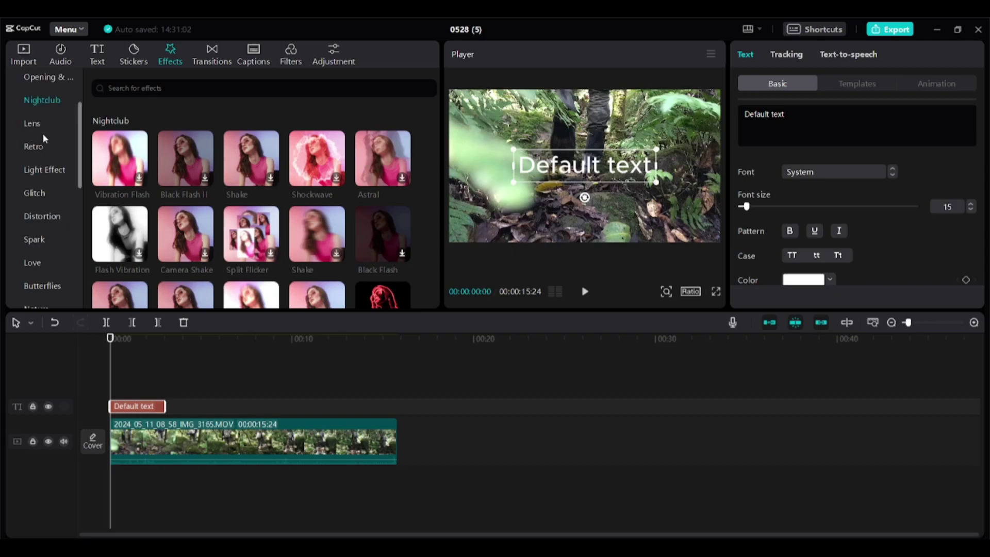
{"action": "left_click_drag", "start_coordinate": [85, 176], "coordinate": [88, 128]}
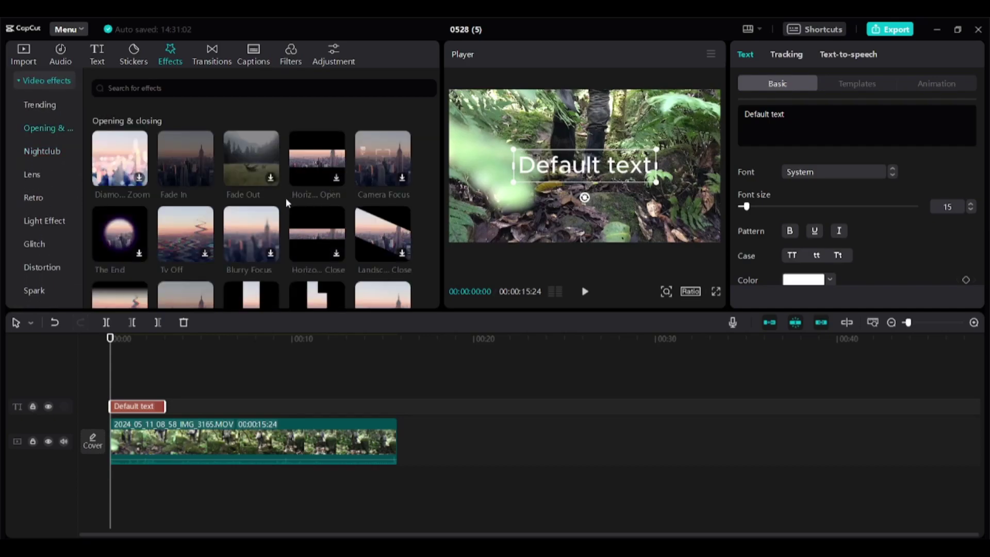
{"action": "left_click", "coordinate": [212, 55]}
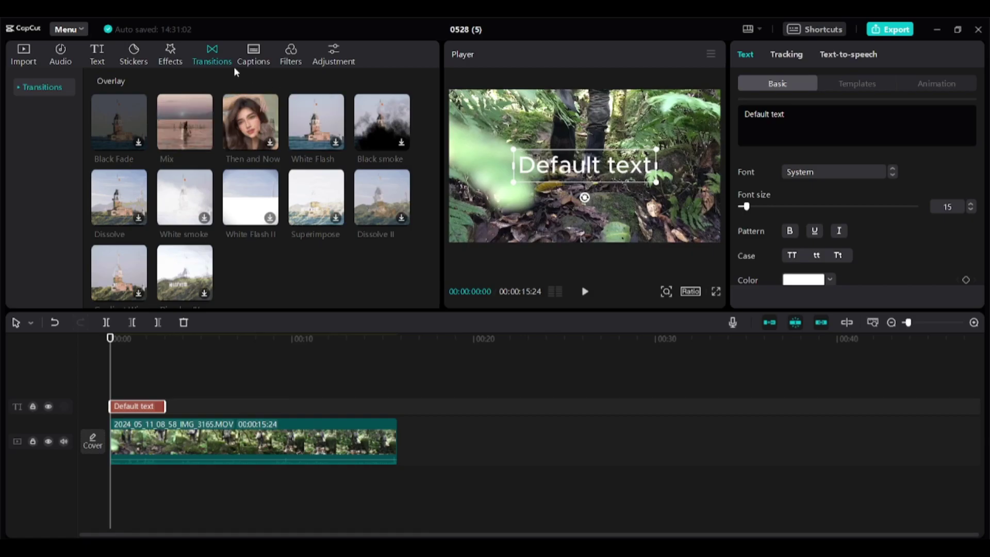
{"action": "mouse_move", "coordinate": [176, 103]}
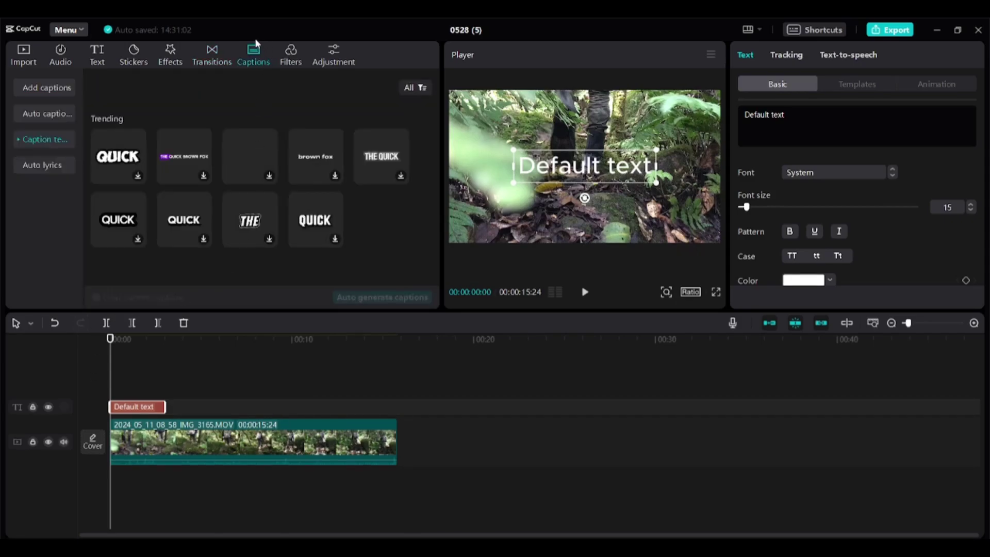
Step: Look through the Captions library's Add captions, Auto captions, caption templates and Auto lyrics sections
{"action": "left_click", "coordinate": [61, 87]}
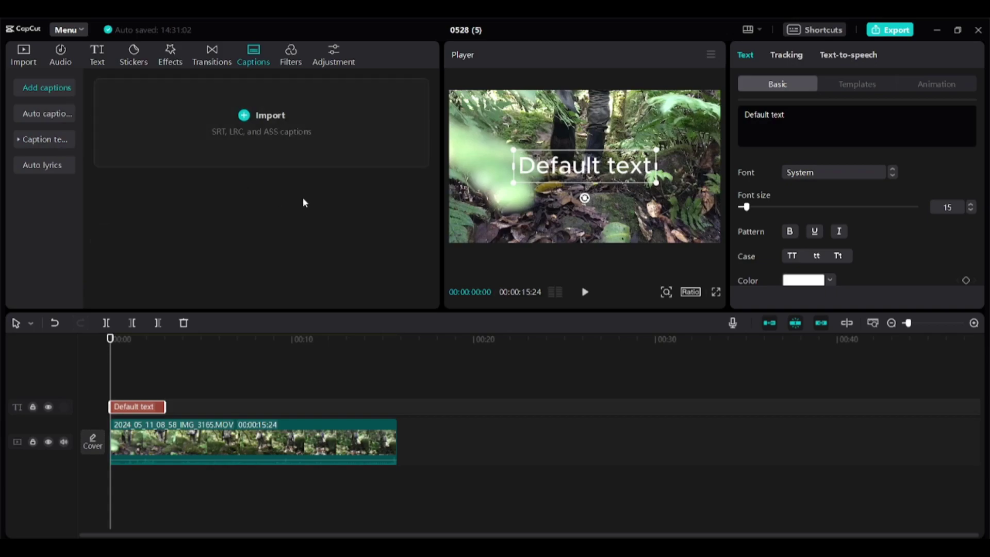
{"action": "left_click", "coordinate": [23, 113]}
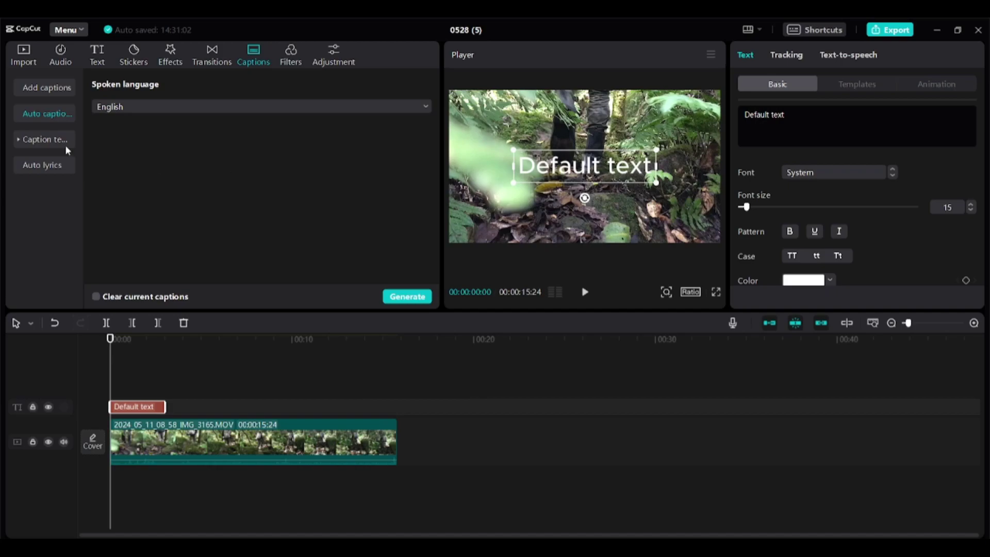
{"action": "left_click", "coordinate": [44, 138]}
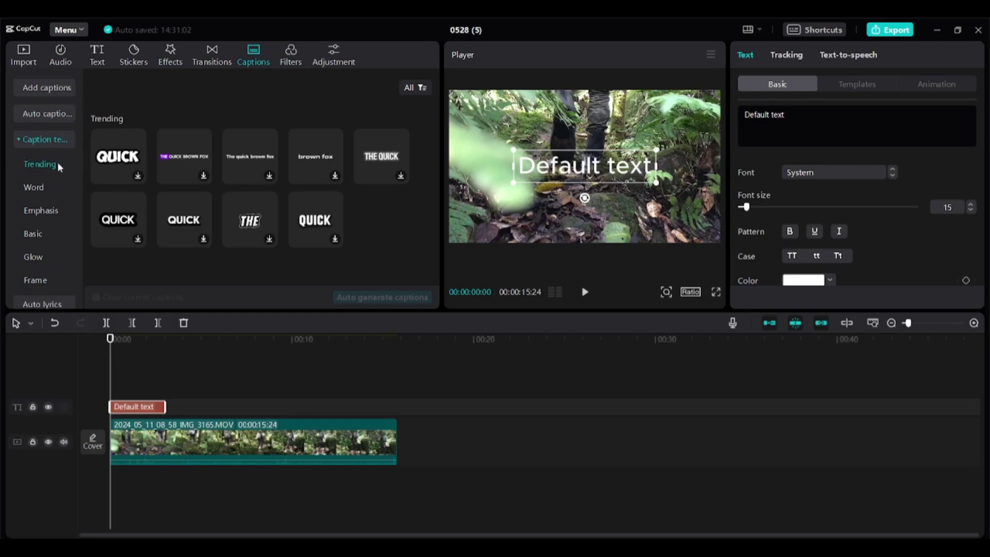
{"action": "scroll", "coordinate": [57, 154], "scroll_direction": "down", "scroll_amount": 1}
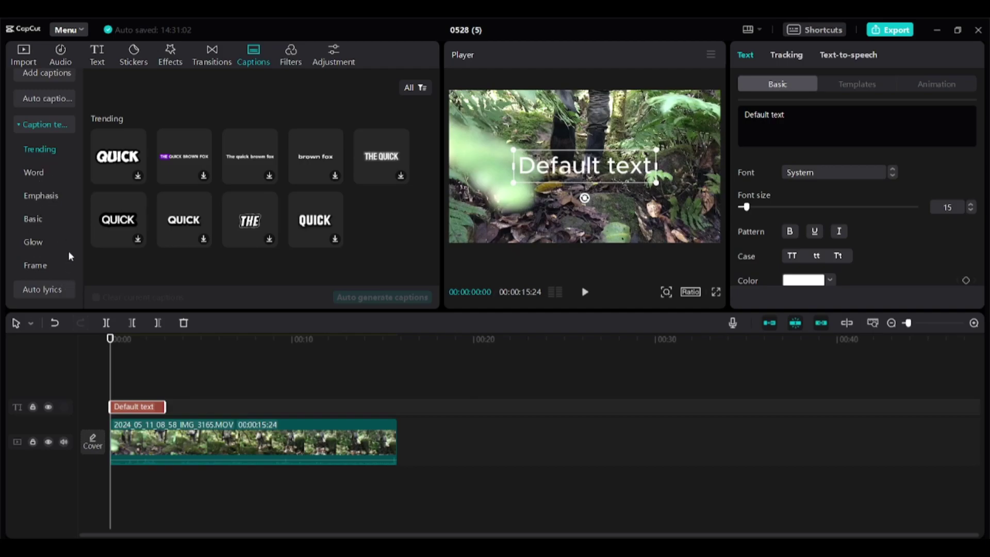
{"action": "left_click", "coordinate": [18, 121]}
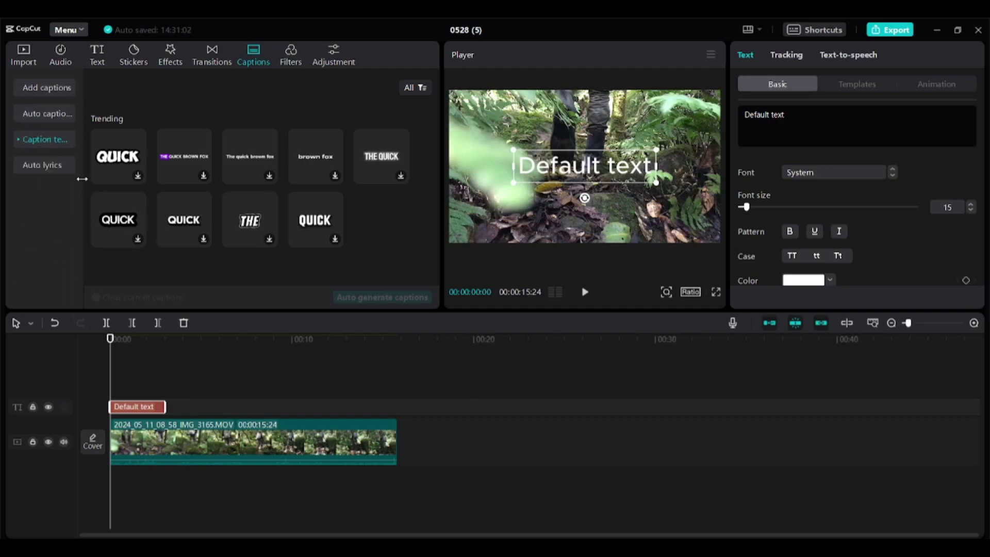
{"action": "left_click", "coordinate": [60, 168]}
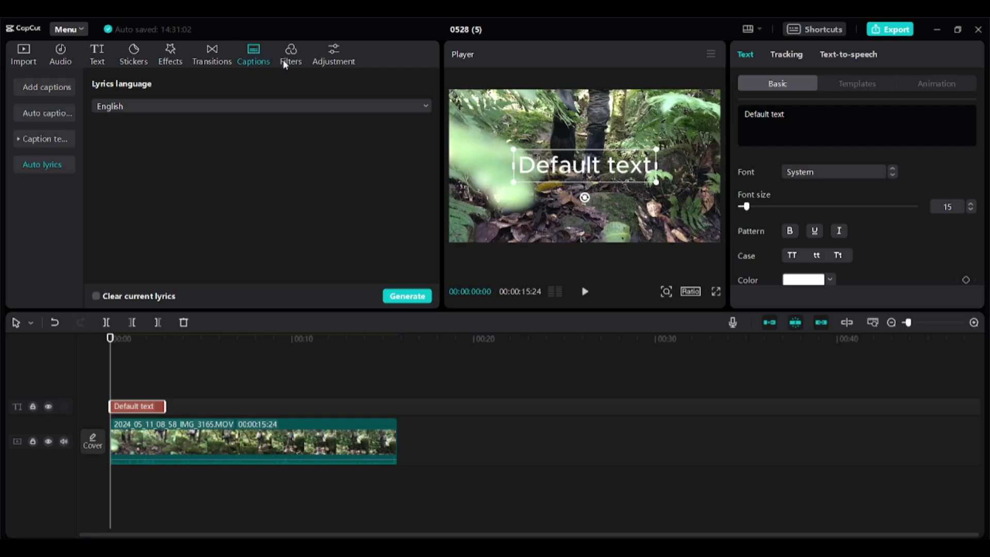
Step: Look through the Filters library, including its Life, Scenery and Movies categories
{"action": "left_click", "coordinate": [300, 62]}
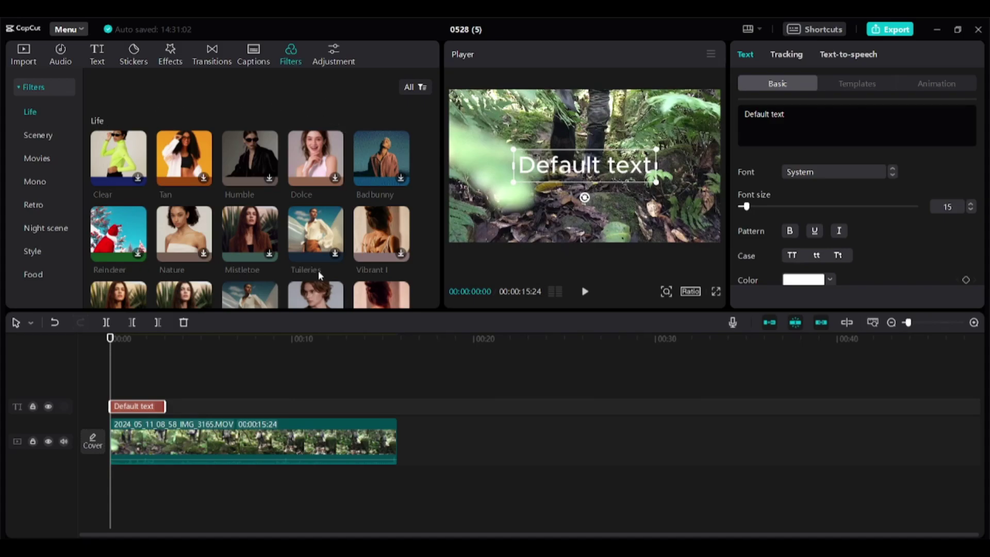
{"action": "left_click", "coordinate": [40, 135]}
{"action": "left_click", "coordinate": [40, 158]}
{"action": "left_click", "coordinate": [40, 119]}
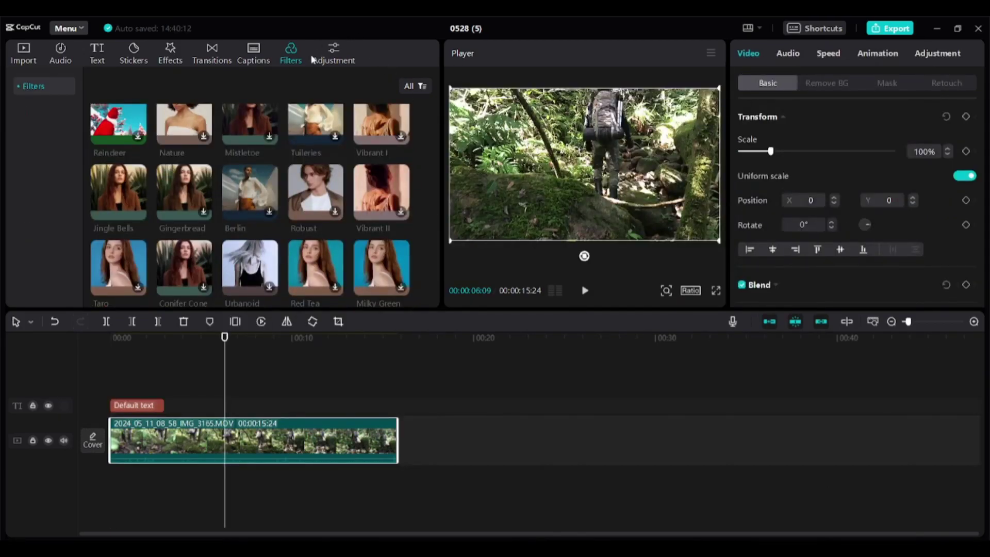
Step: Add a custom adjustment layer to the timeline and stretch it over the full length of the forest video
{"action": "left_click", "coordinate": [338, 58]}
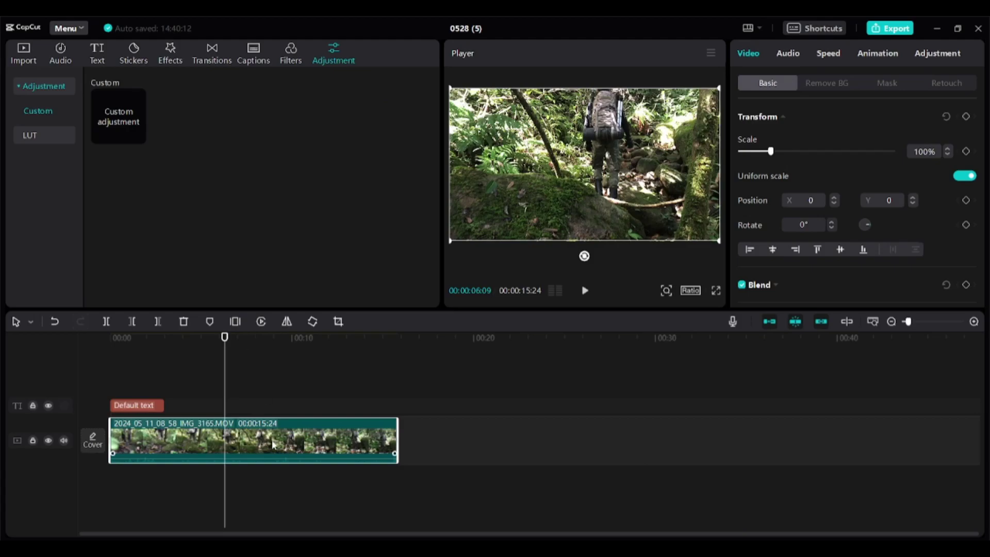
{"action": "left_click", "coordinate": [138, 136]}
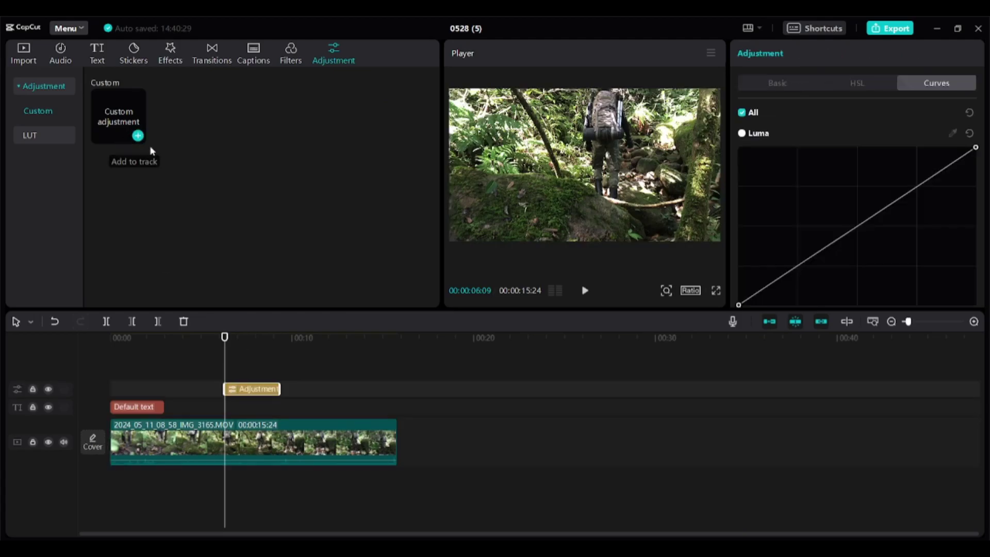
{"action": "left_click_drag", "start_coordinate": [256, 387], "coordinate": [406, 422]}
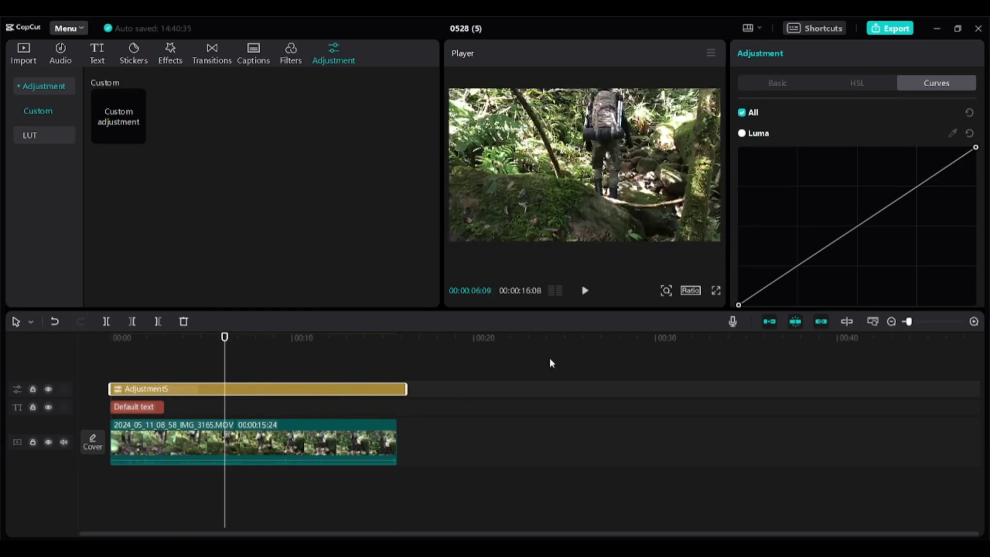
Step: Examine the adjustment layer's Basic, HSL and Curves settings
{"action": "left_click", "coordinate": [850, 86]}
{"action": "left_click", "coordinate": [789, 85]}
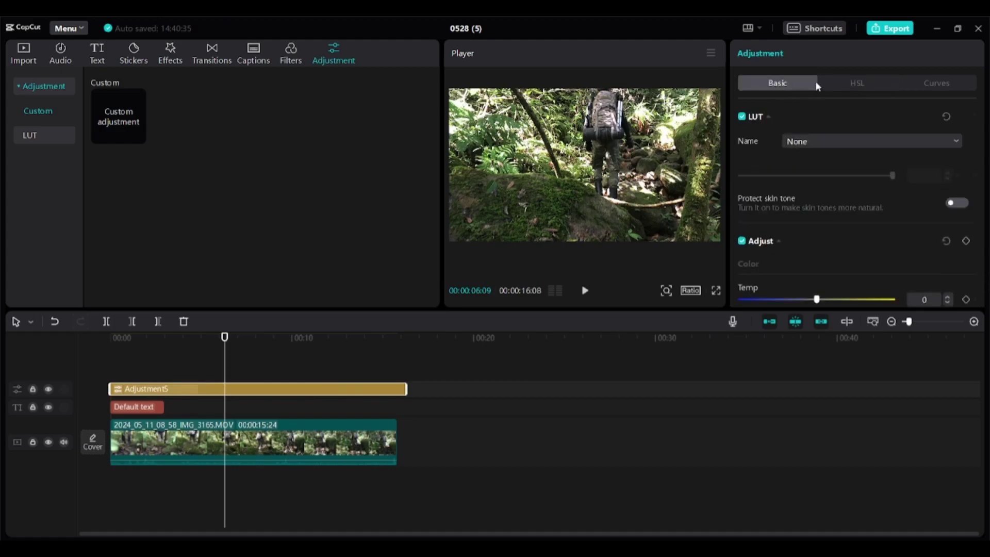
{"action": "left_click", "coordinate": [867, 84]}
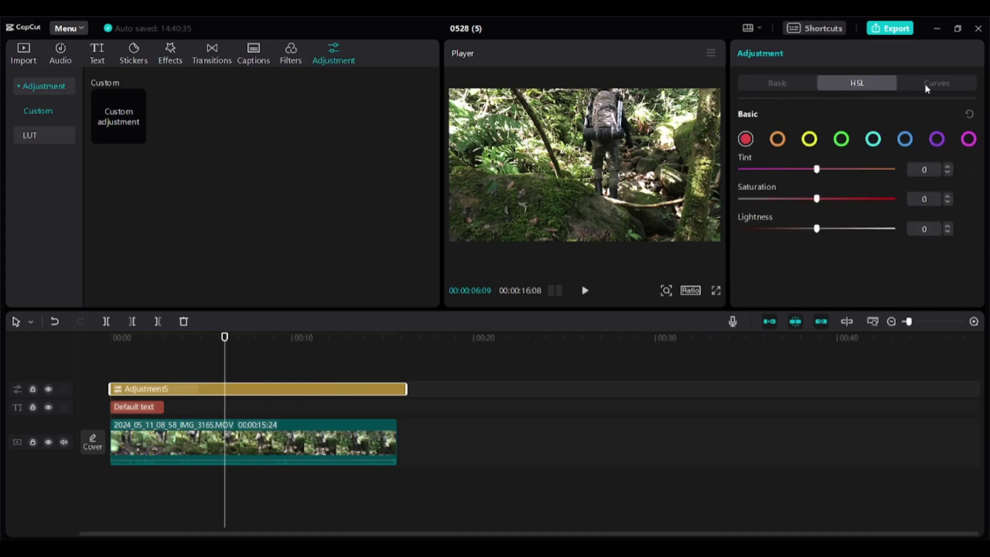
{"action": "left_click", "coordinate": [924, 84]}
{"action": "left_click", "coordinate": [874, 86]}
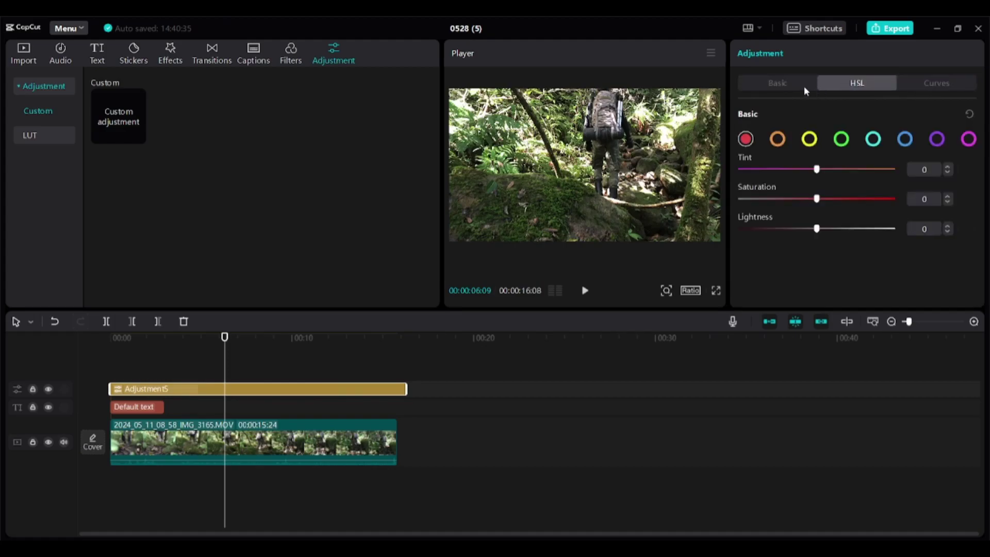